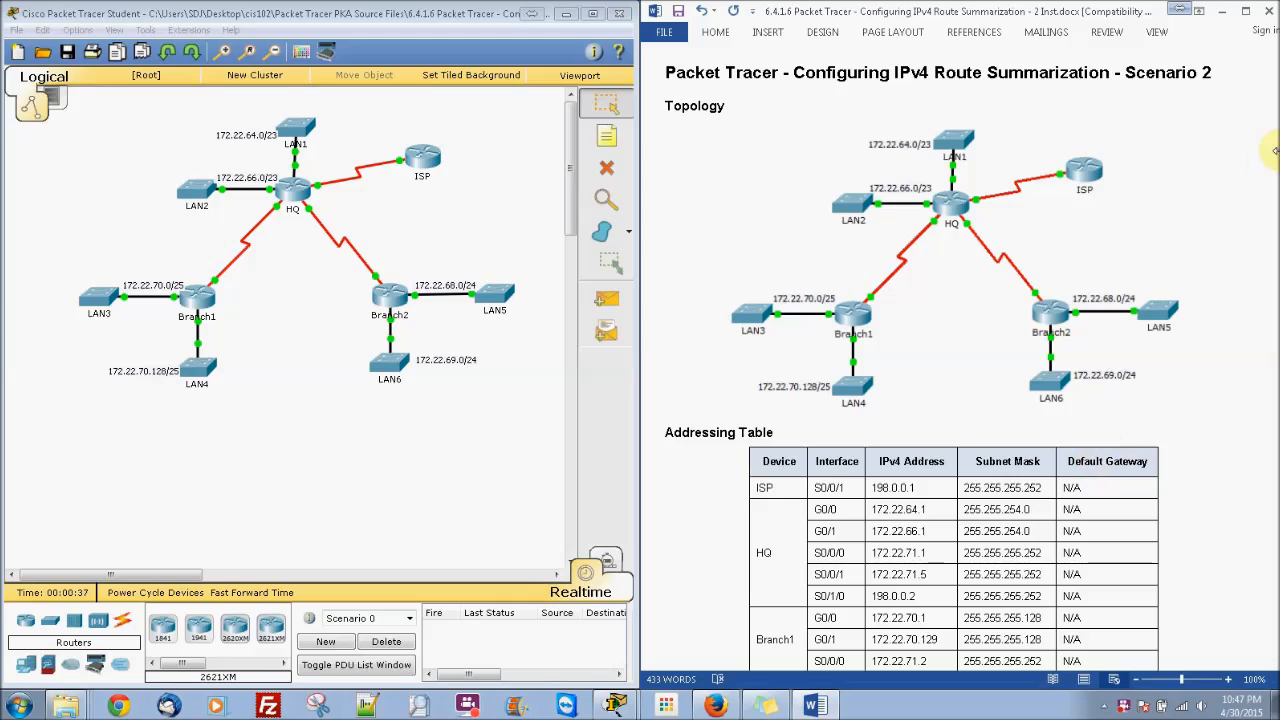
Step: Scroll the lab instructions to the HQ LANs summary answer 172.22.64.0/22 and review it
left_click_drag(1273, 165, 1275, 521)
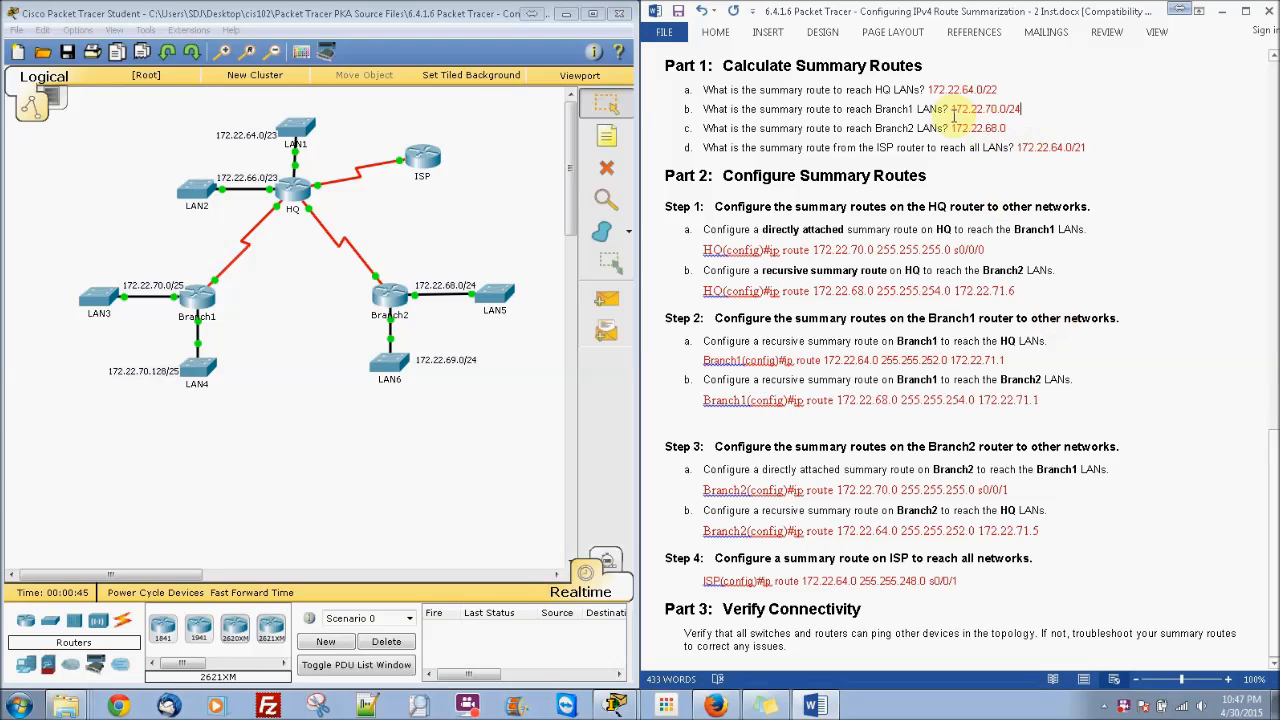
left_click_drag(928, 90, 1003, 91)
left_click(1003, 91)
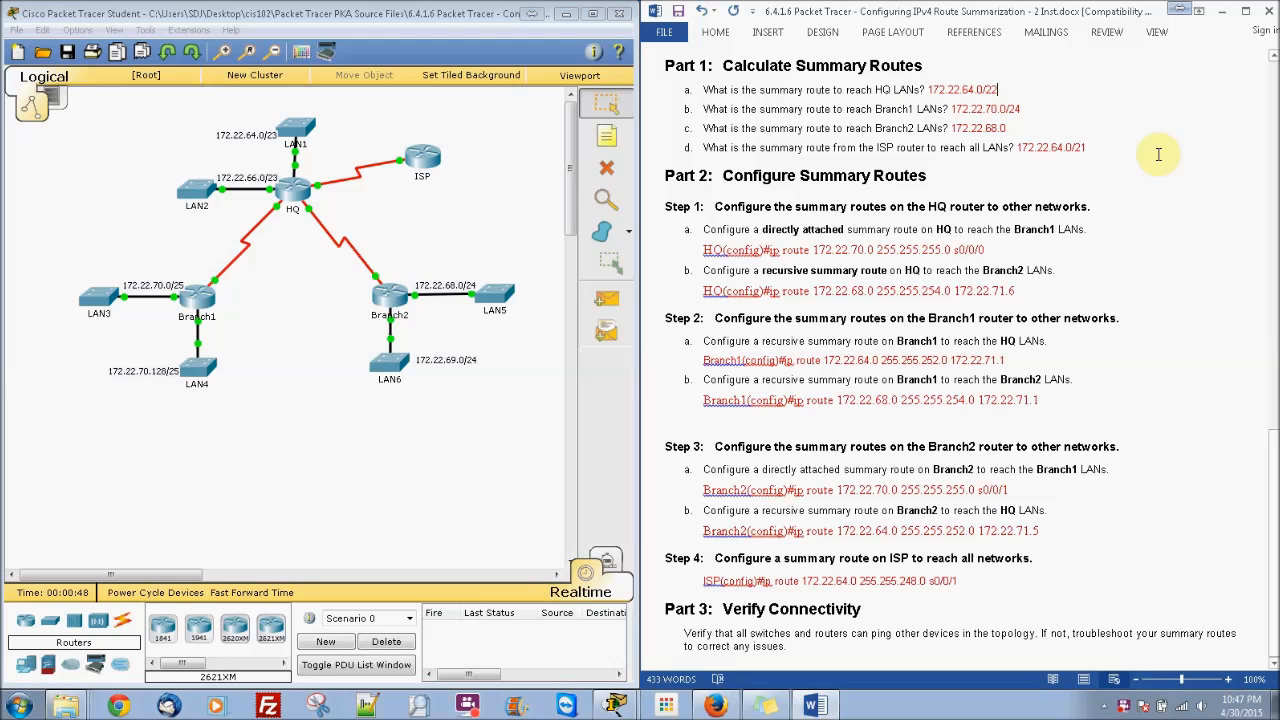
left_click(1275, 323)
left_click_drag(1275, 326, 1274, 160)
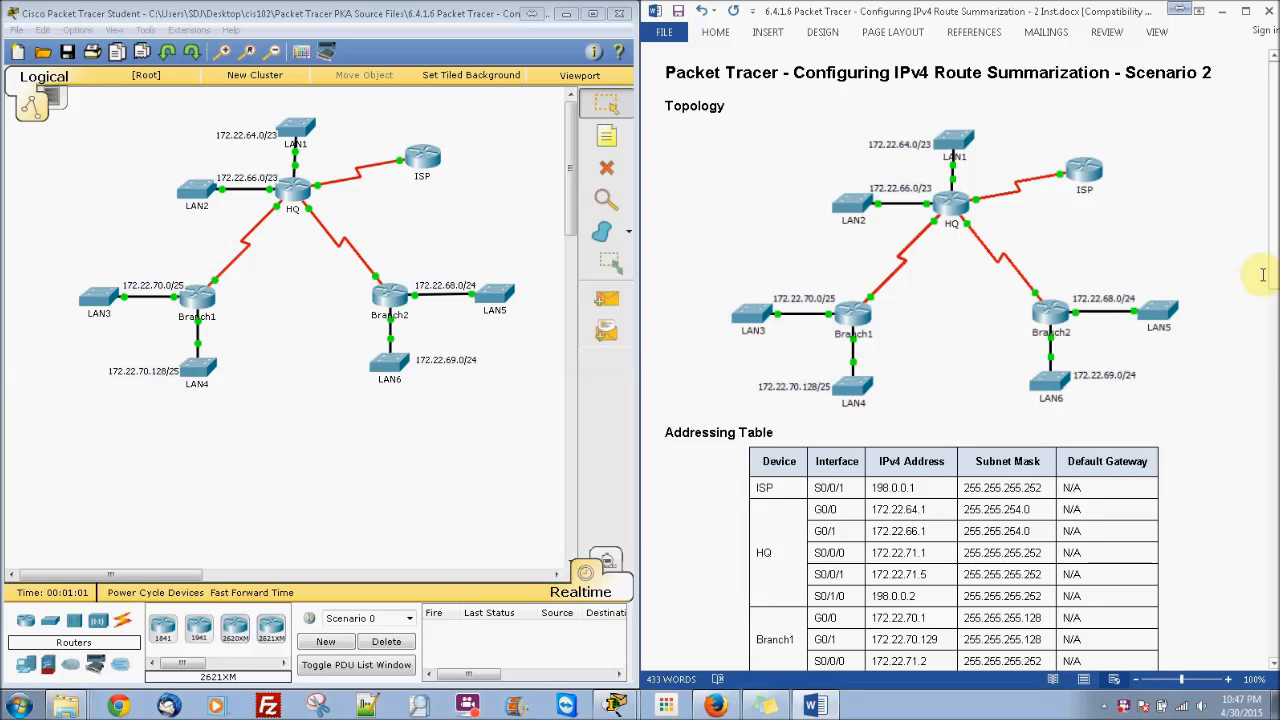
Step: Scroll the instructions to the summary-route configuration steps and open the HQ router window
scroll(1266, 330, "down", 4)
scroll(1273, 408, "down", 15)
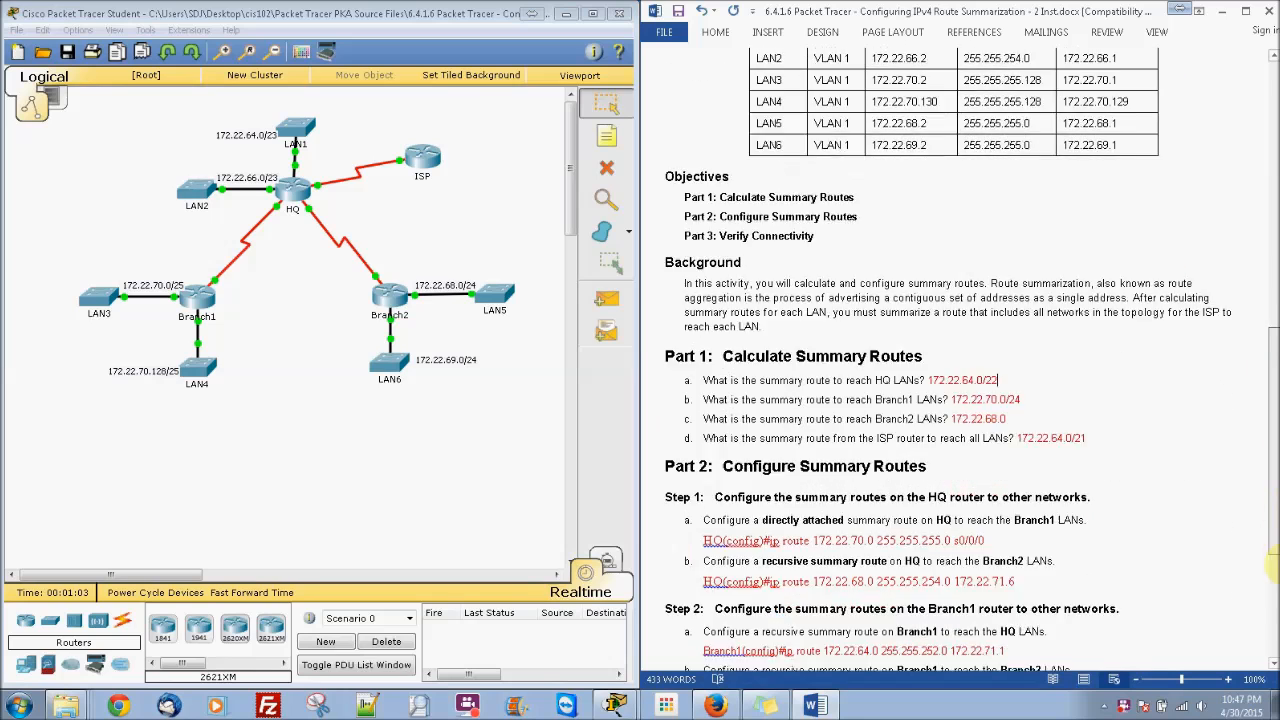
left_click(1003, 128)
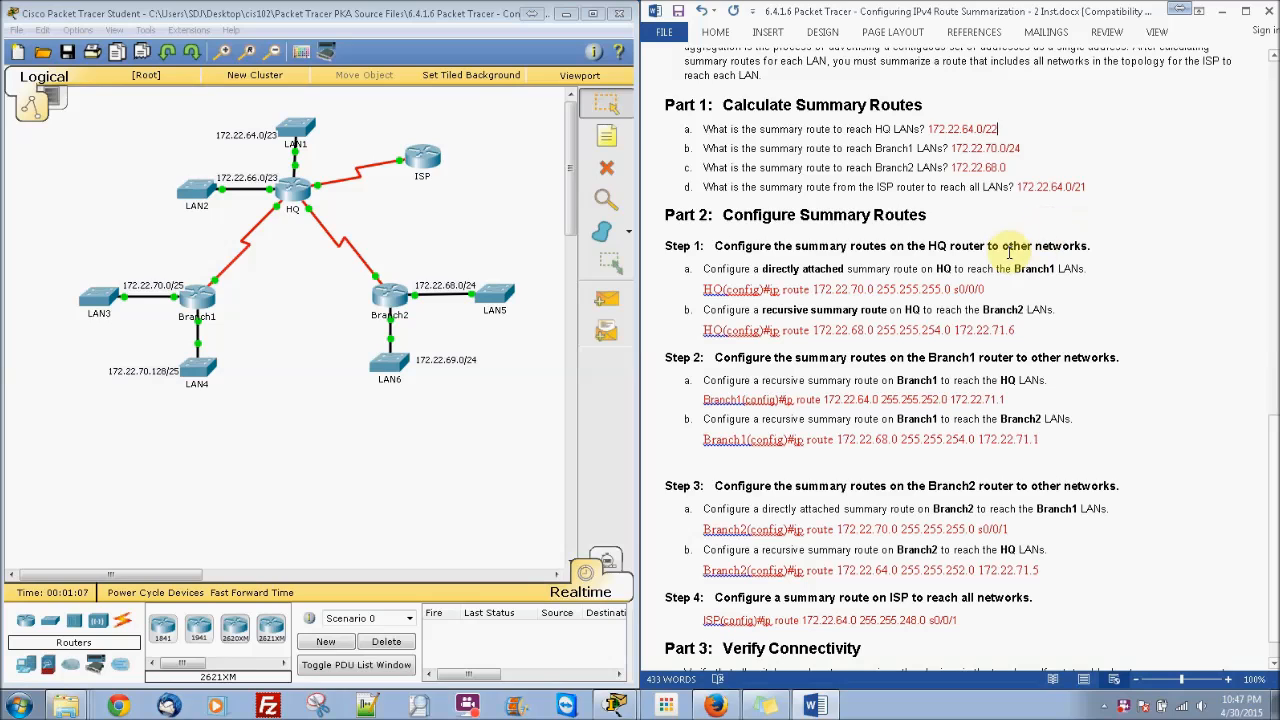
scroll(1273, 440, "down", 1)
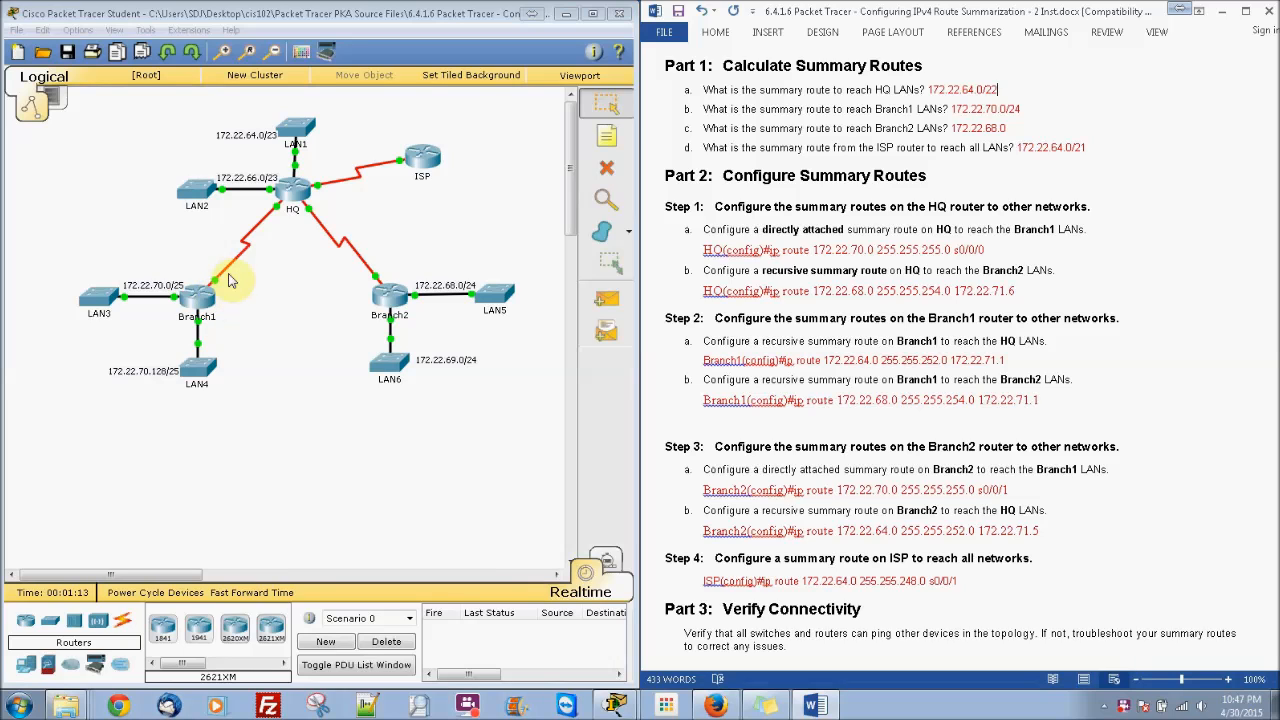
left_click(289, 190)
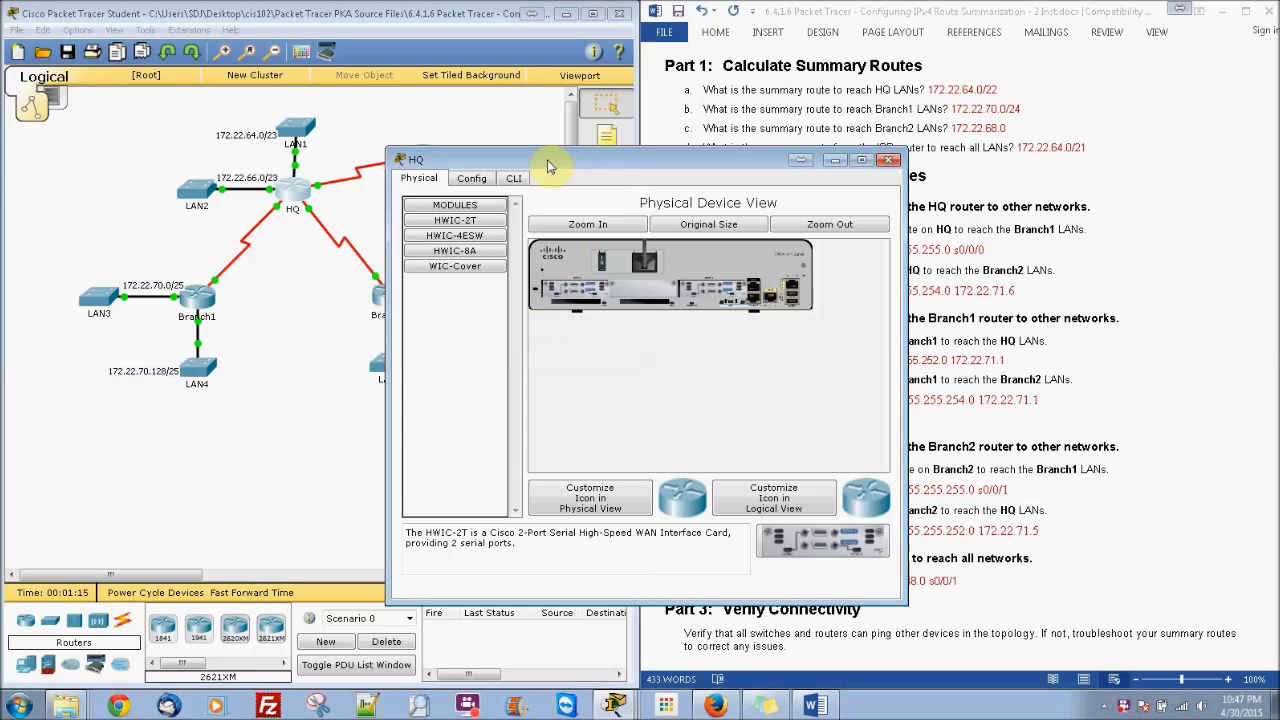
Step: Bring HQ's CLI into global configuration mode with en and conf t
left_click(515, 178)
left_click_drag(545, 168, 209, 131)
key("Return")
type("en")
key("Return")
type("c")
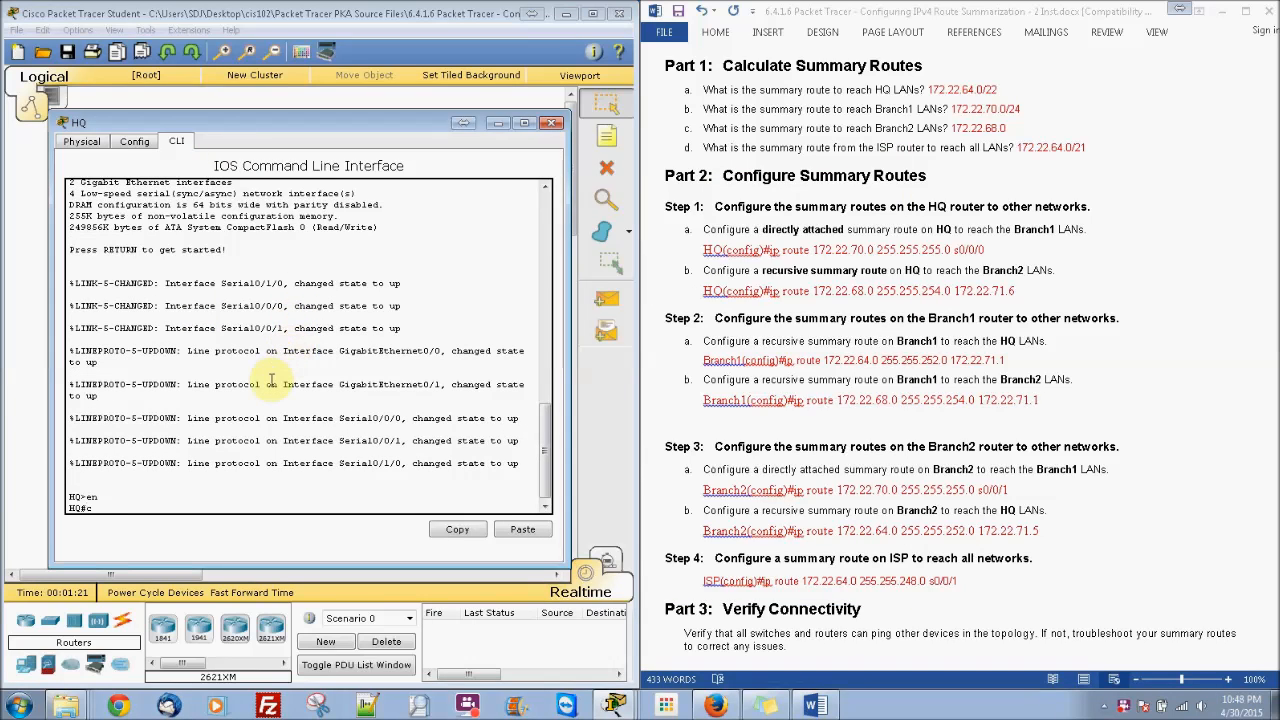
type("onf t")
key("Return")
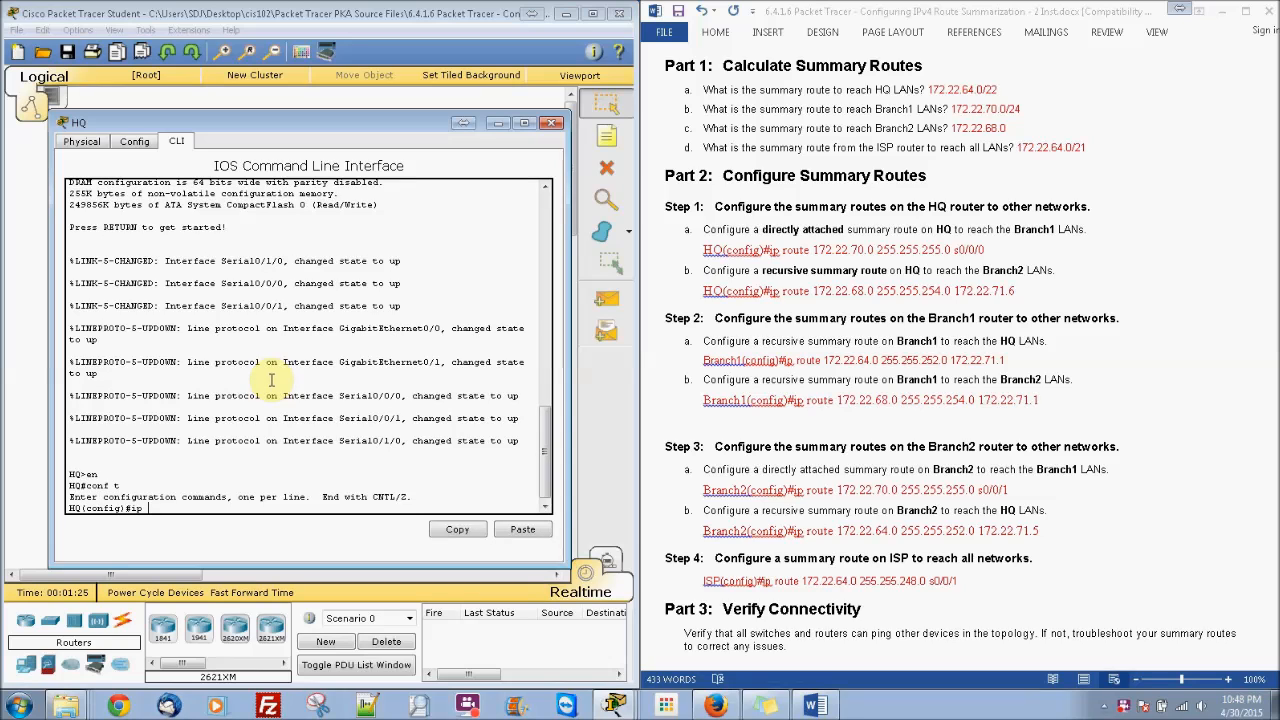
Step: On HQ, add route 172.22.70.0 255.255.255.0 out interface s0/0/0
type("ip rou")
key("Tab")
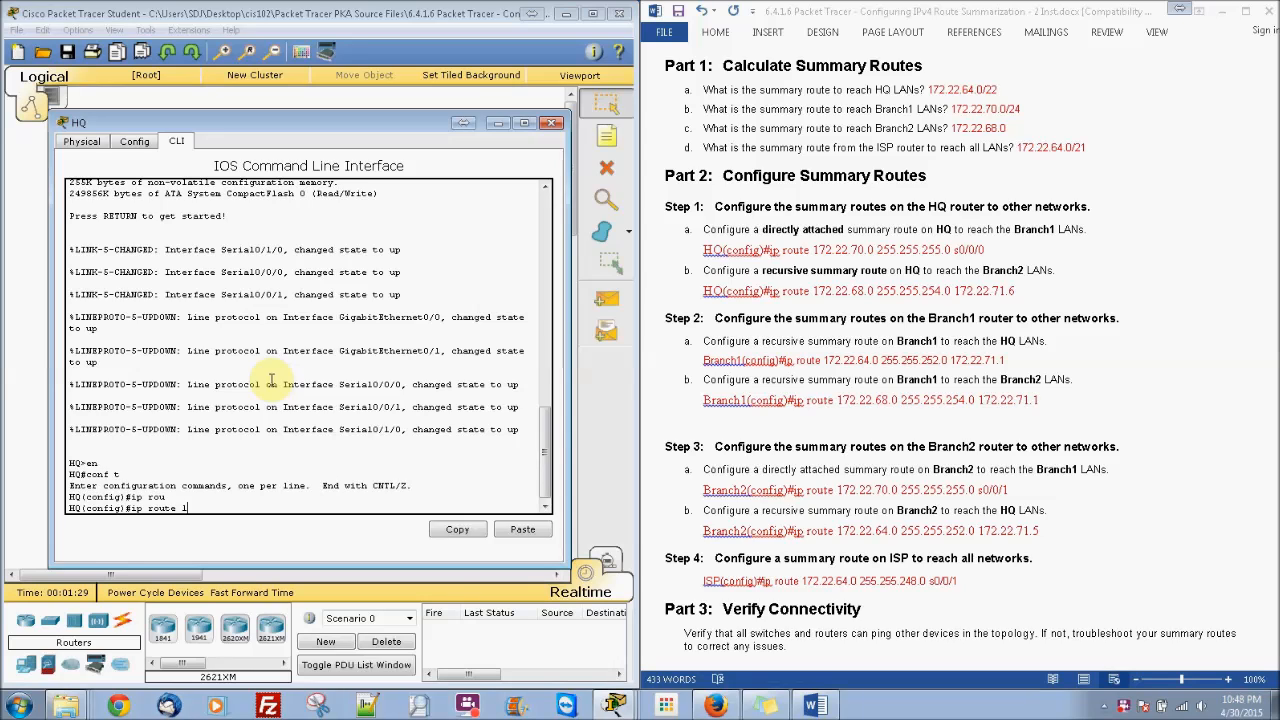
type("te 172.22.70.0 255.255.255.0")
type("s0/0/0")
key("Return")
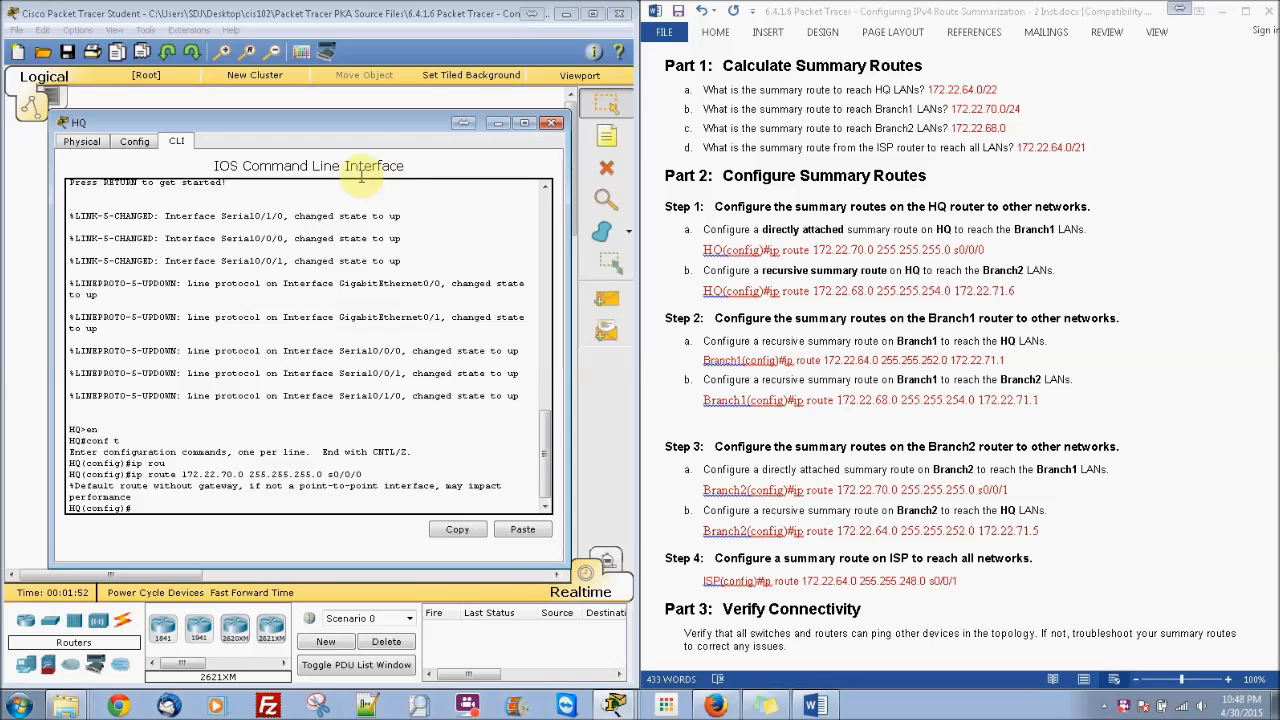
left_click_drag(360, 128, 369, 488)
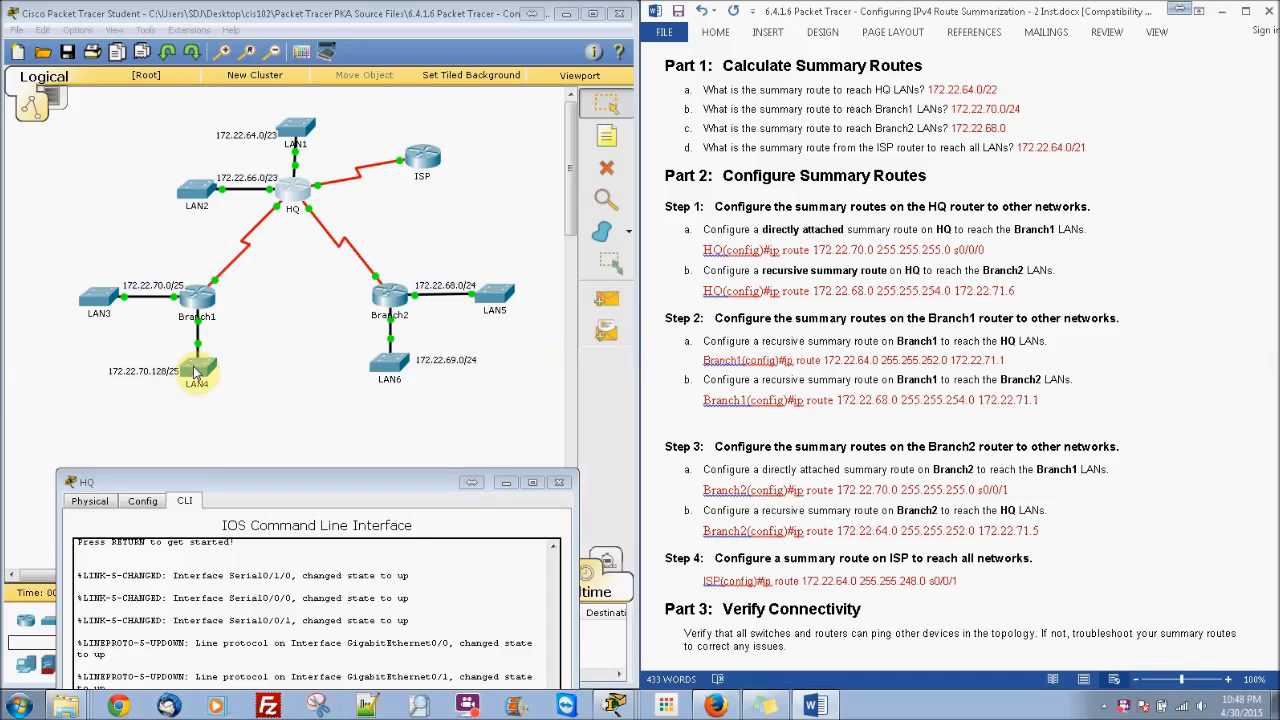
Step: Dismiss the Interface Locked warning and look up Branch2's S0/0/1 address, 172.22.71.6
left_click(218, 287)
left_click(356, 368)
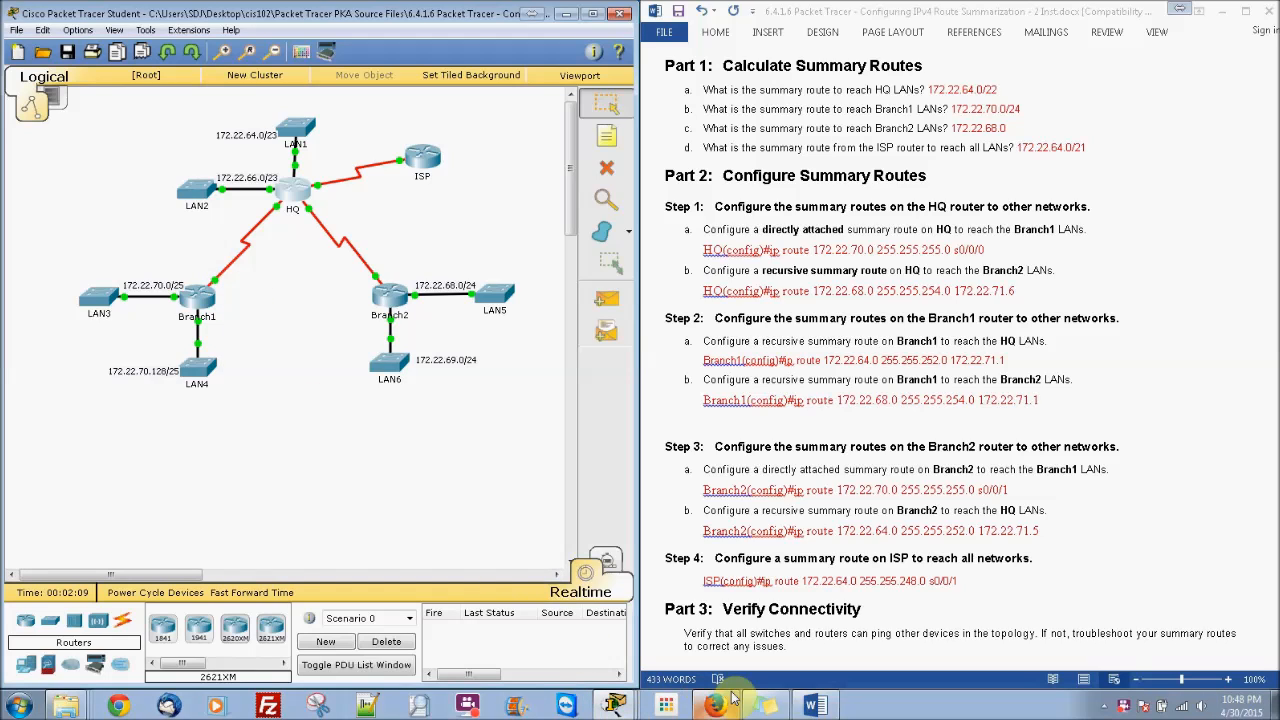
left_click(1274, 386)
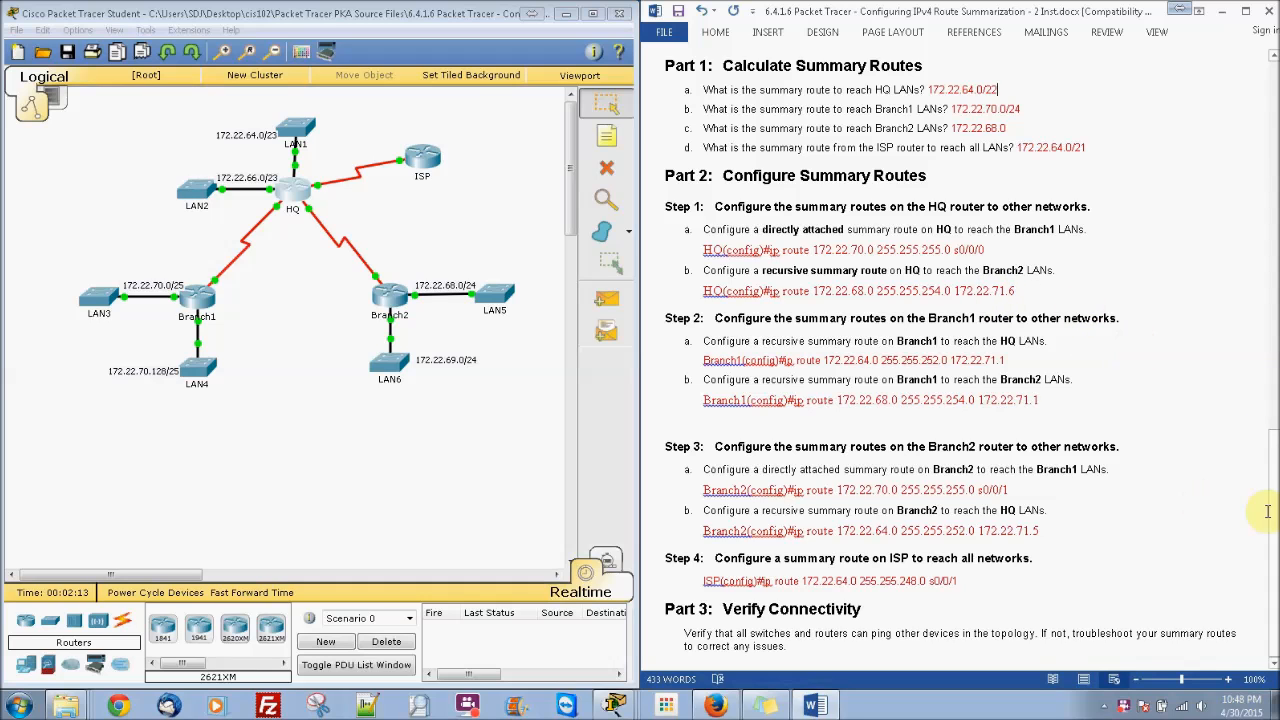
left_click_drag(1272, 500, 1249, 251)
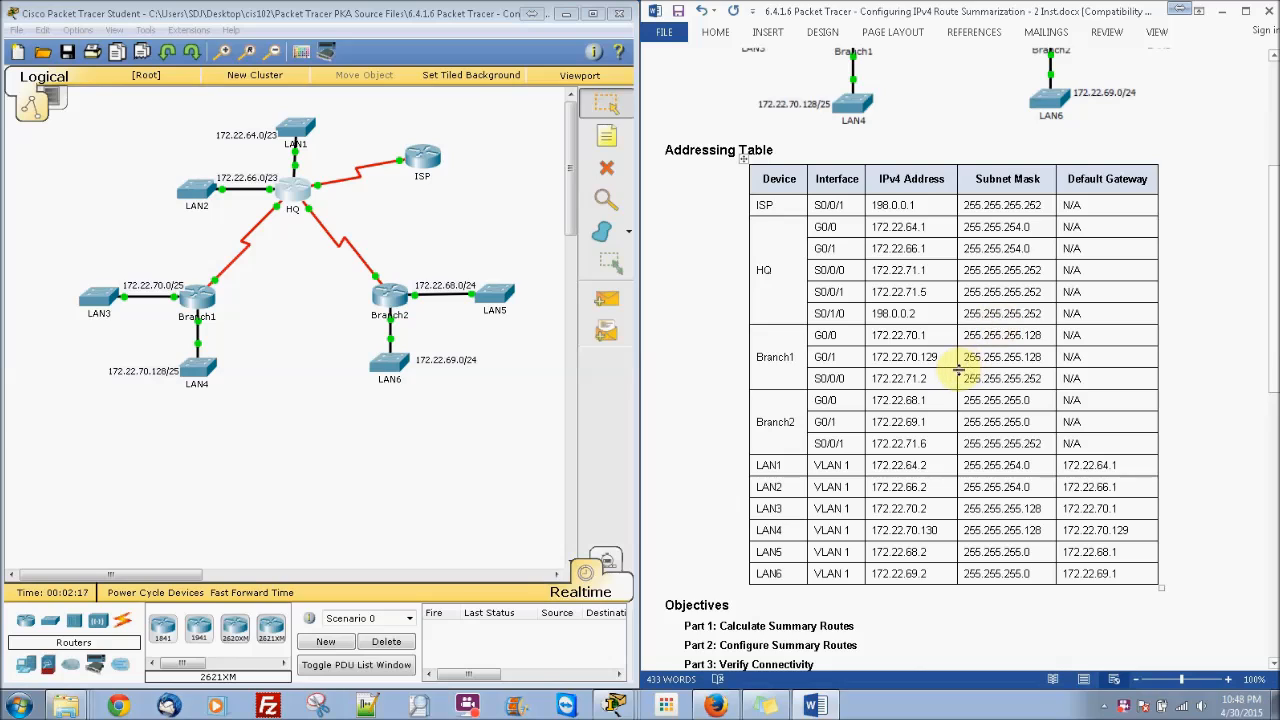
left_click(926, 444)
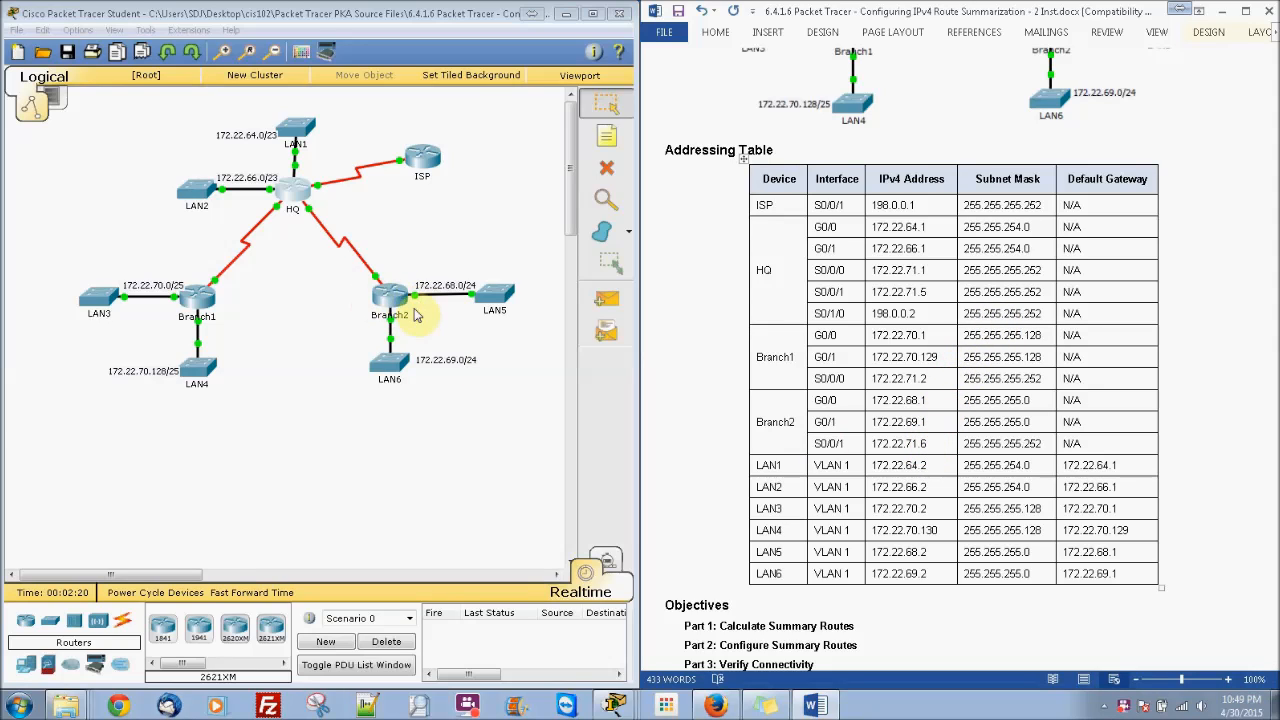
left_click_drag(1268, 365, 1274, 489)
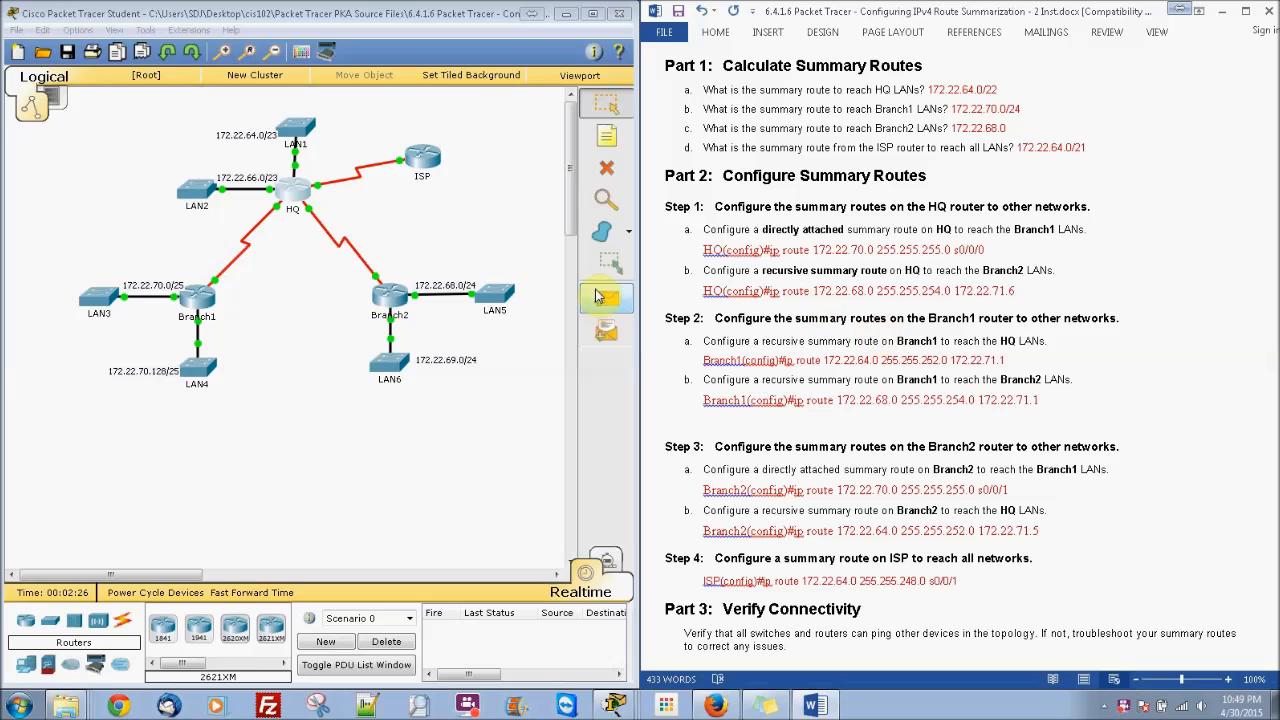
left_click(294, 187)
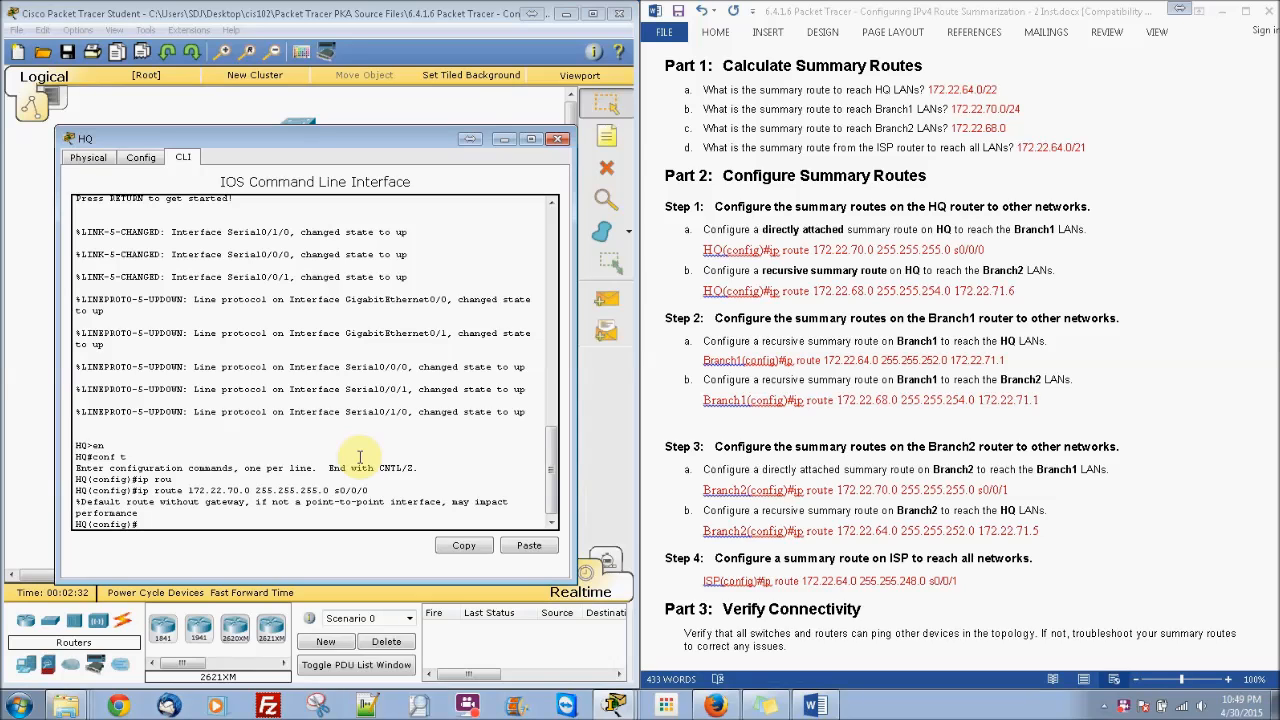
Step: On HQ, add route 172.22.68.0 255.255.254.0 via 172.22.71.6, then close the console
type("route 172.22.68.0 255.255.254.0 172.22.71")
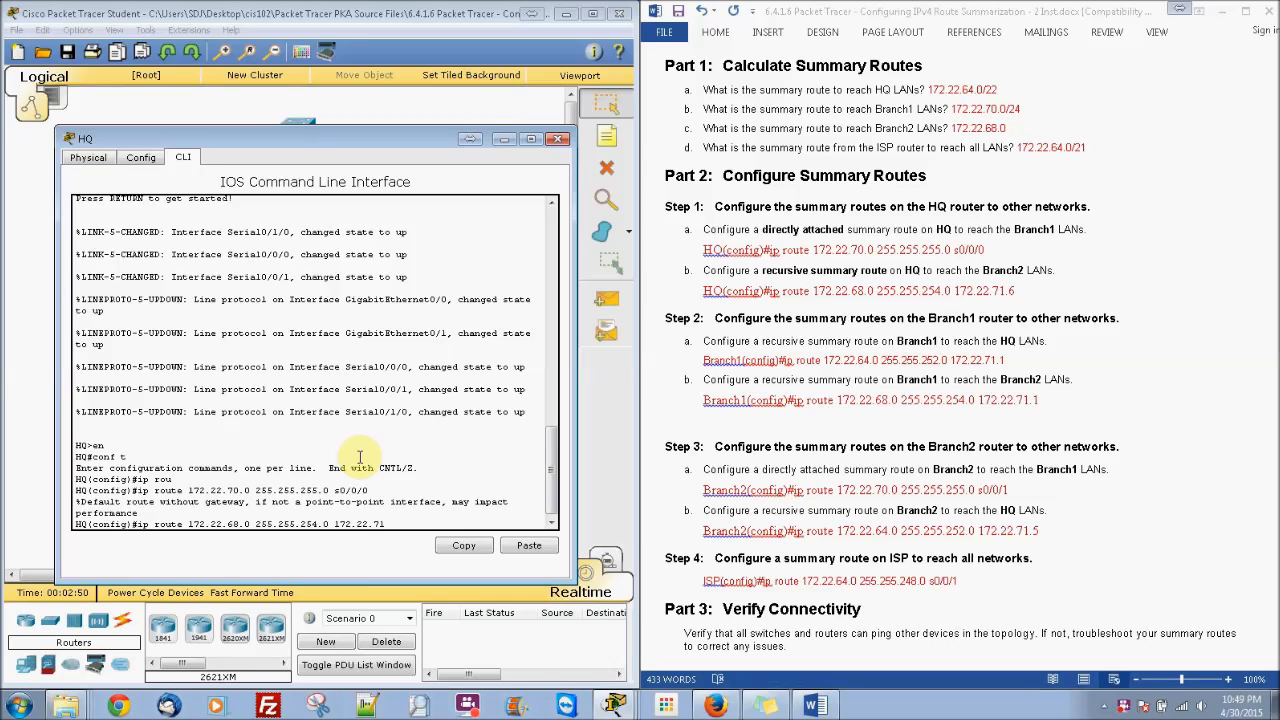
key("Return")
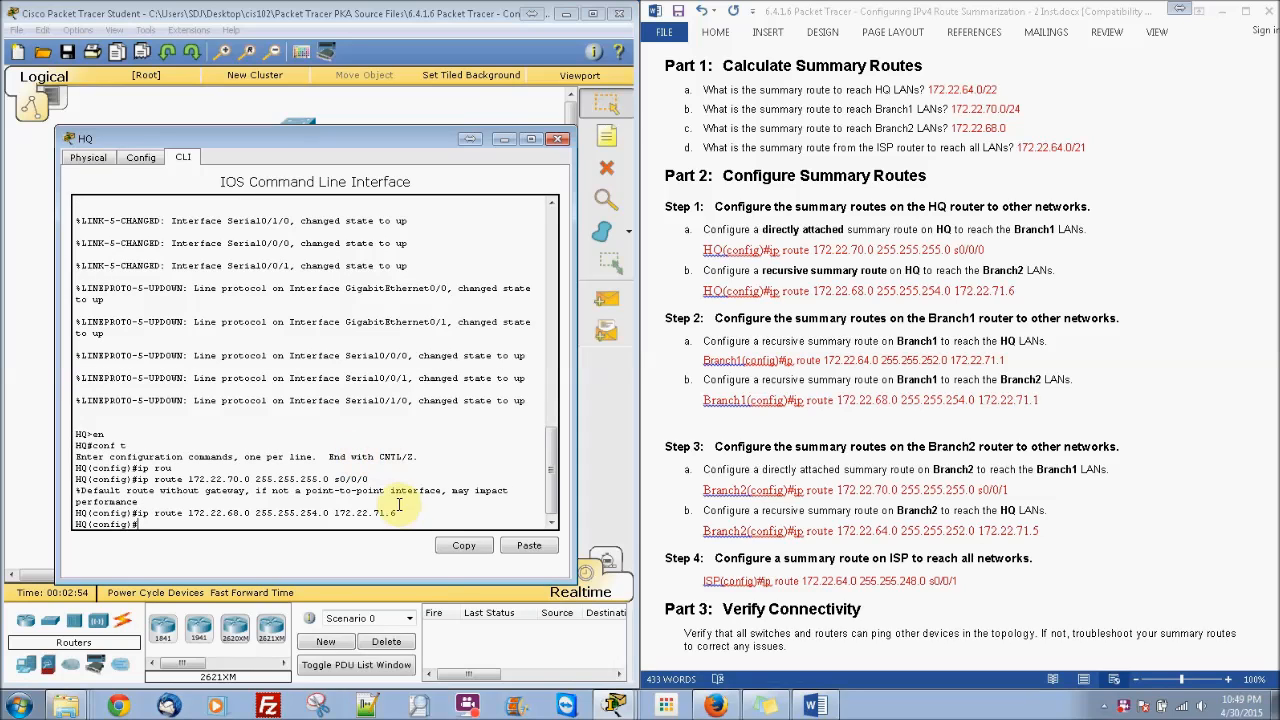
left_click(559, 138)
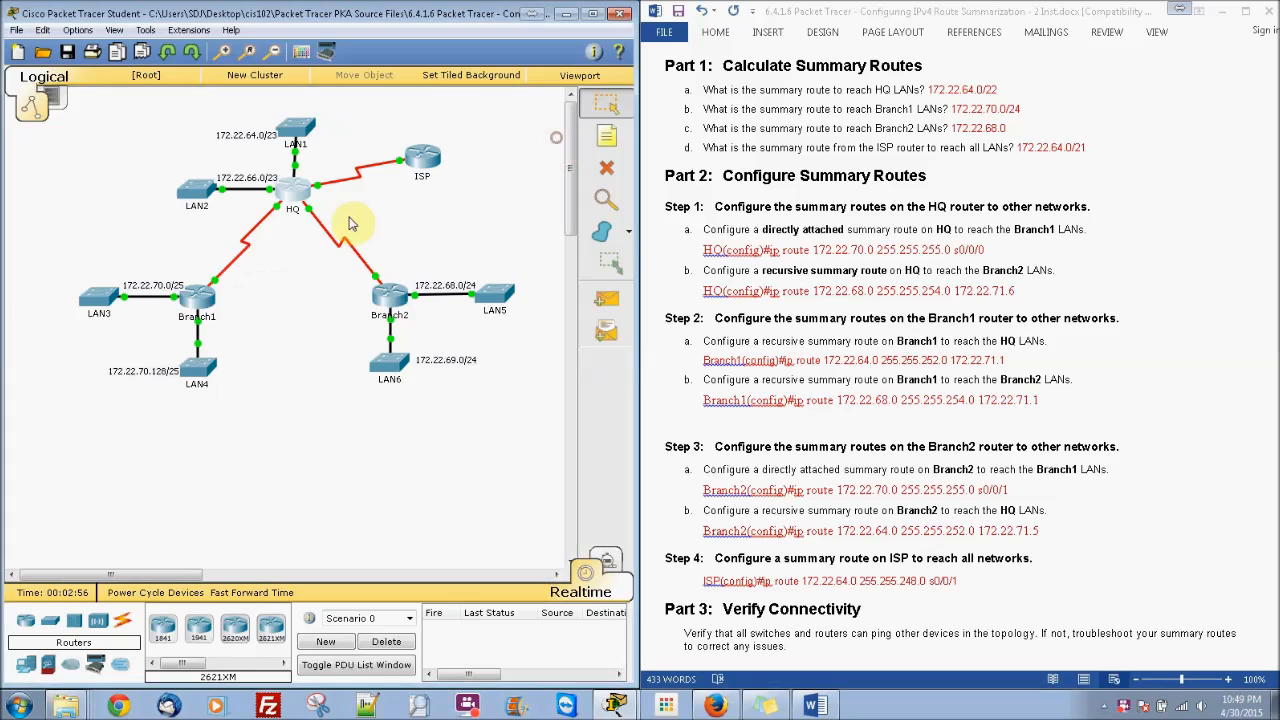
Step: Bring Branch1's CLI into global configuration mode with en and conf t
left_click(200, 300)
left_click(514, 178)
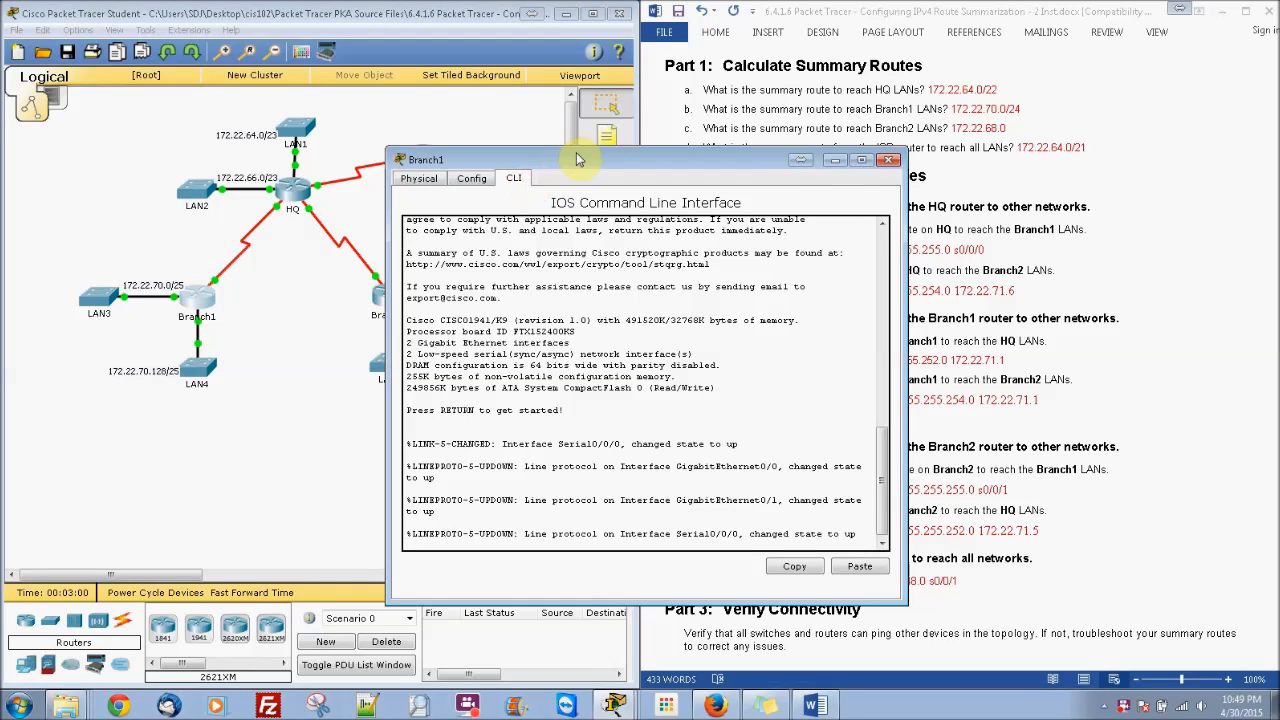
key("Return")
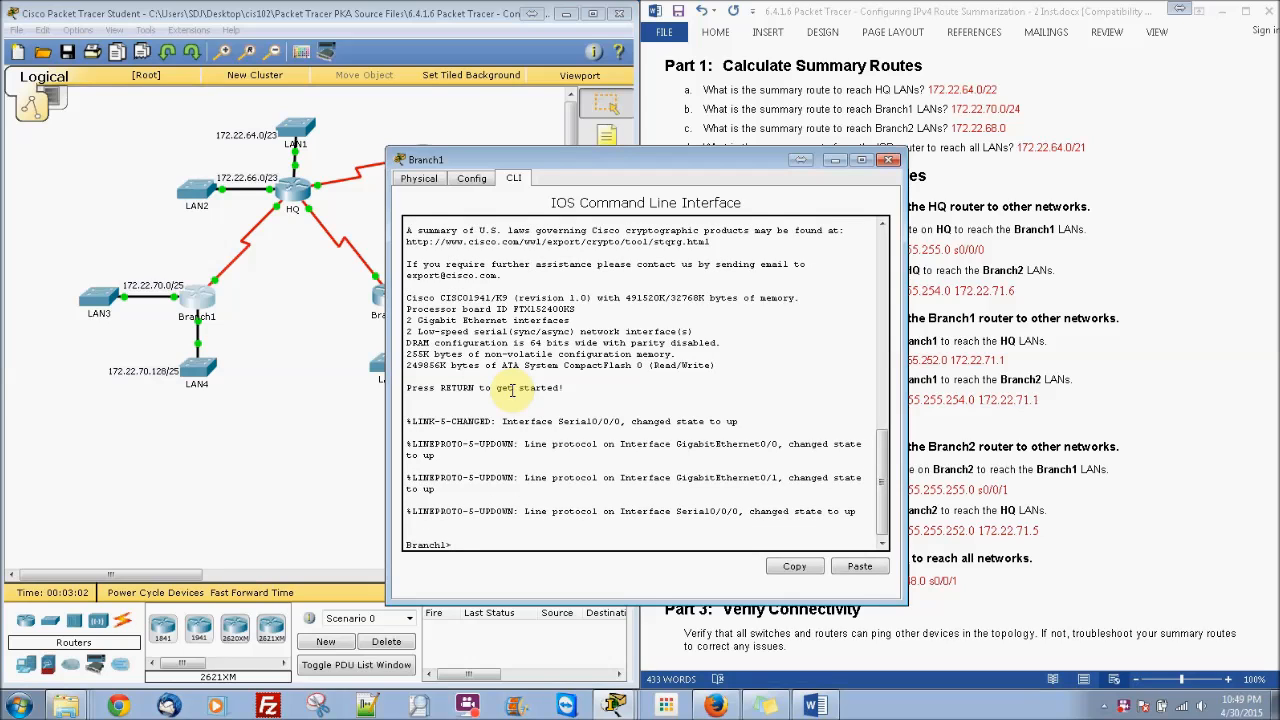
type("en")
key("Return")
type("conf t")
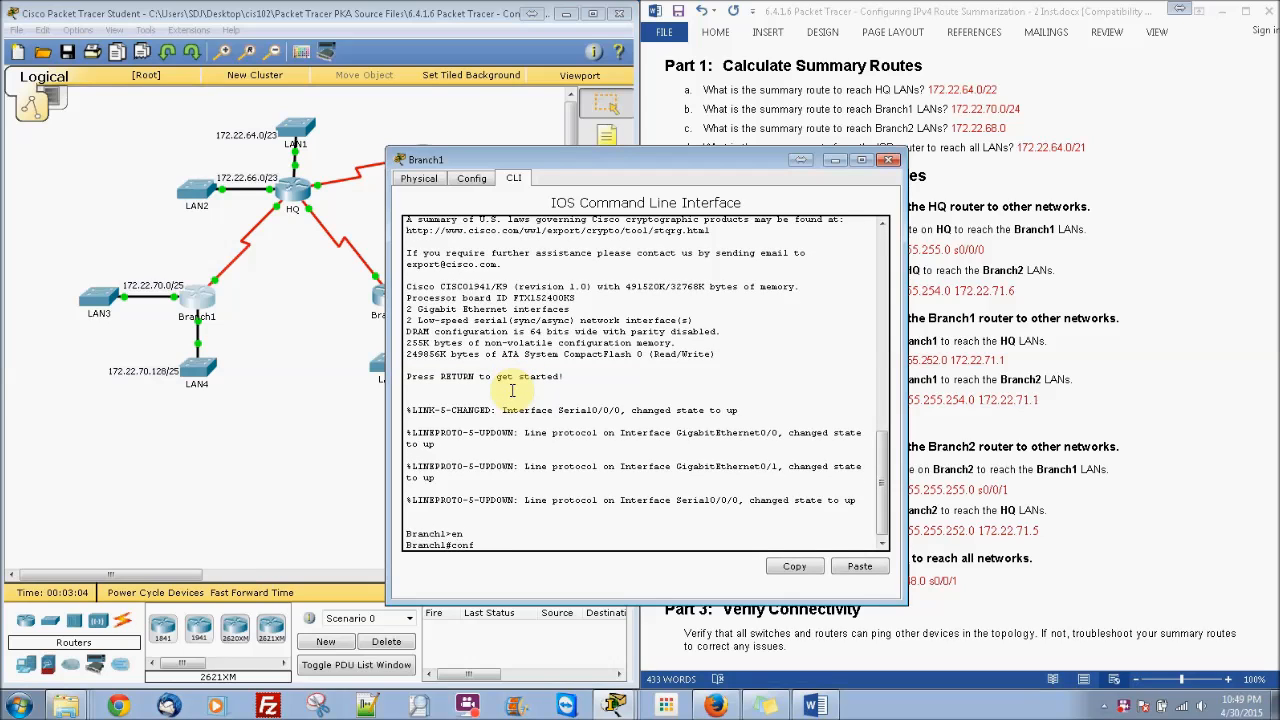
key("Return")
Step: On Branch1, add route 172.22.64.0 255.255.252.0 via 172.22.71.1
left_click_drag(613, 180, 284, 165)
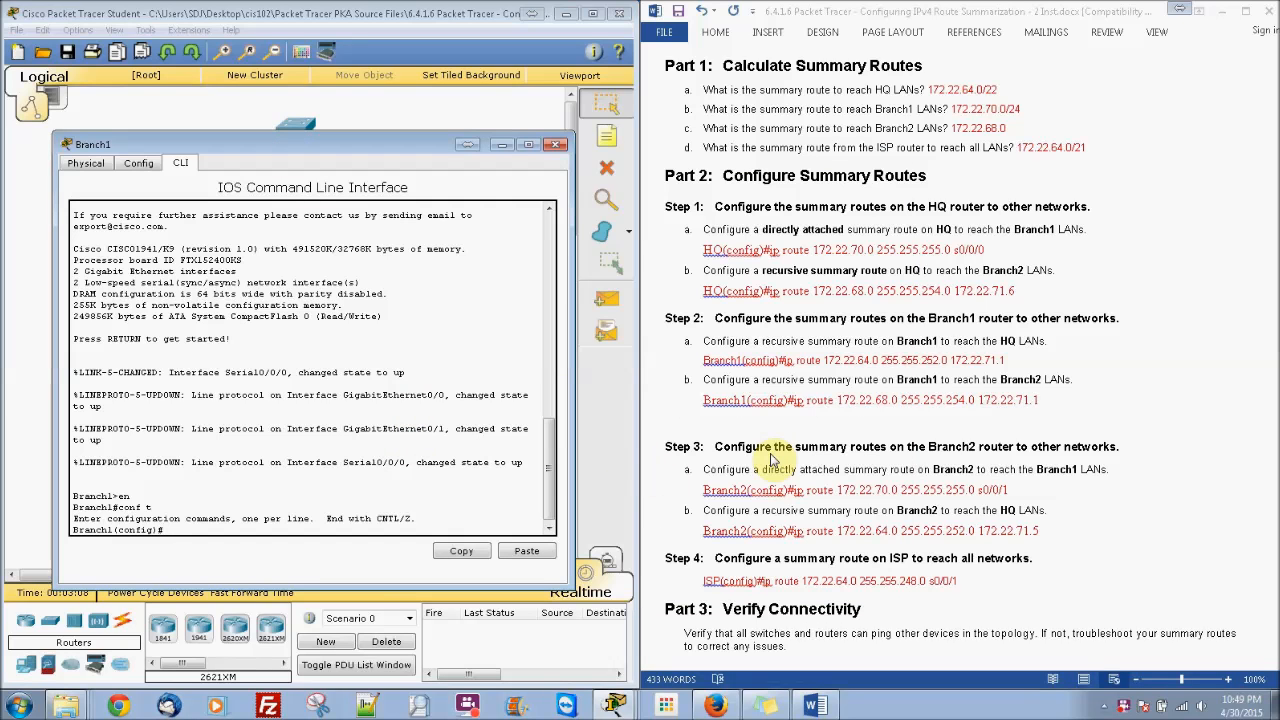
left_click(486, 475)
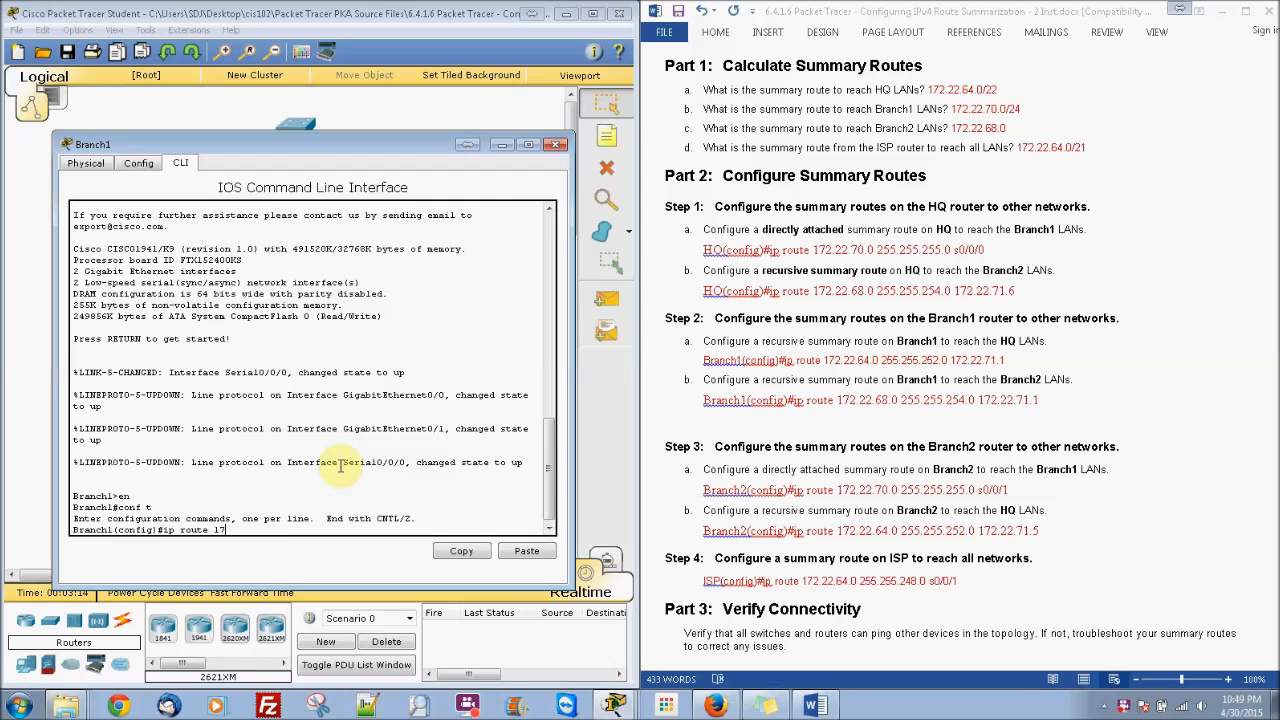
type("22.64")
type(".0 255.255.252")
type("712")
key("Return")
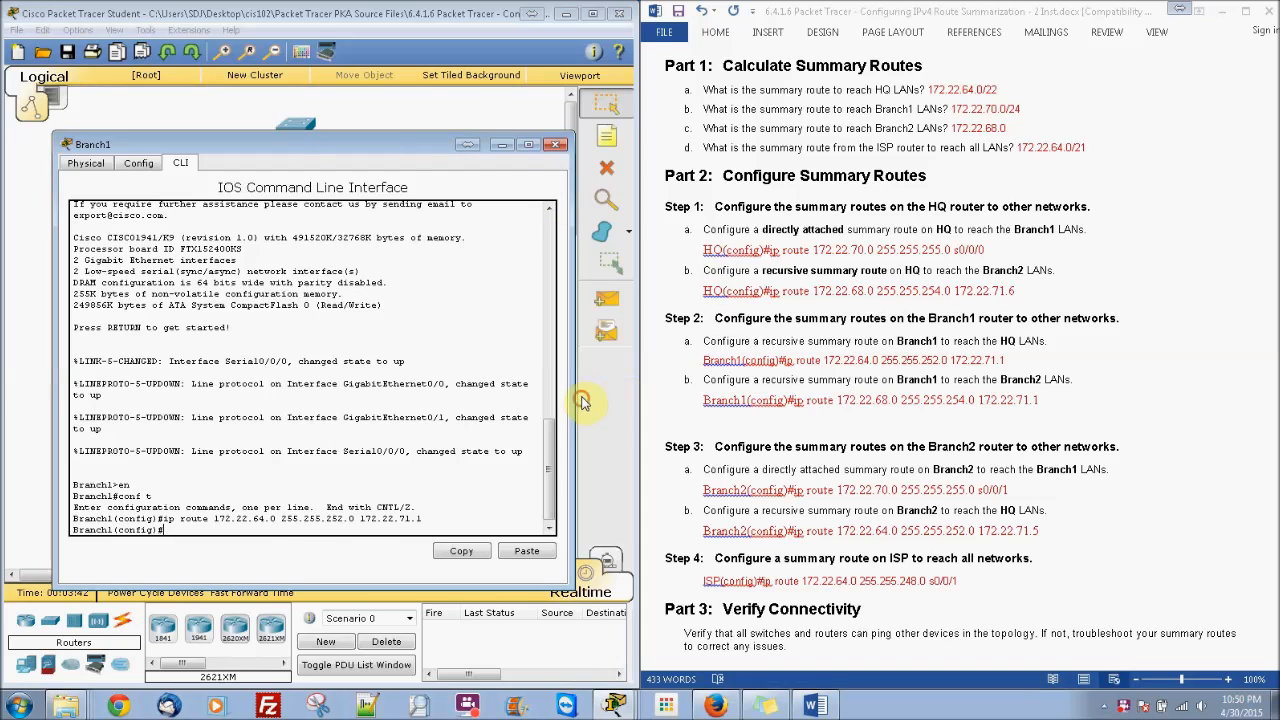
left_click_drag(429, 147, 583, 402)
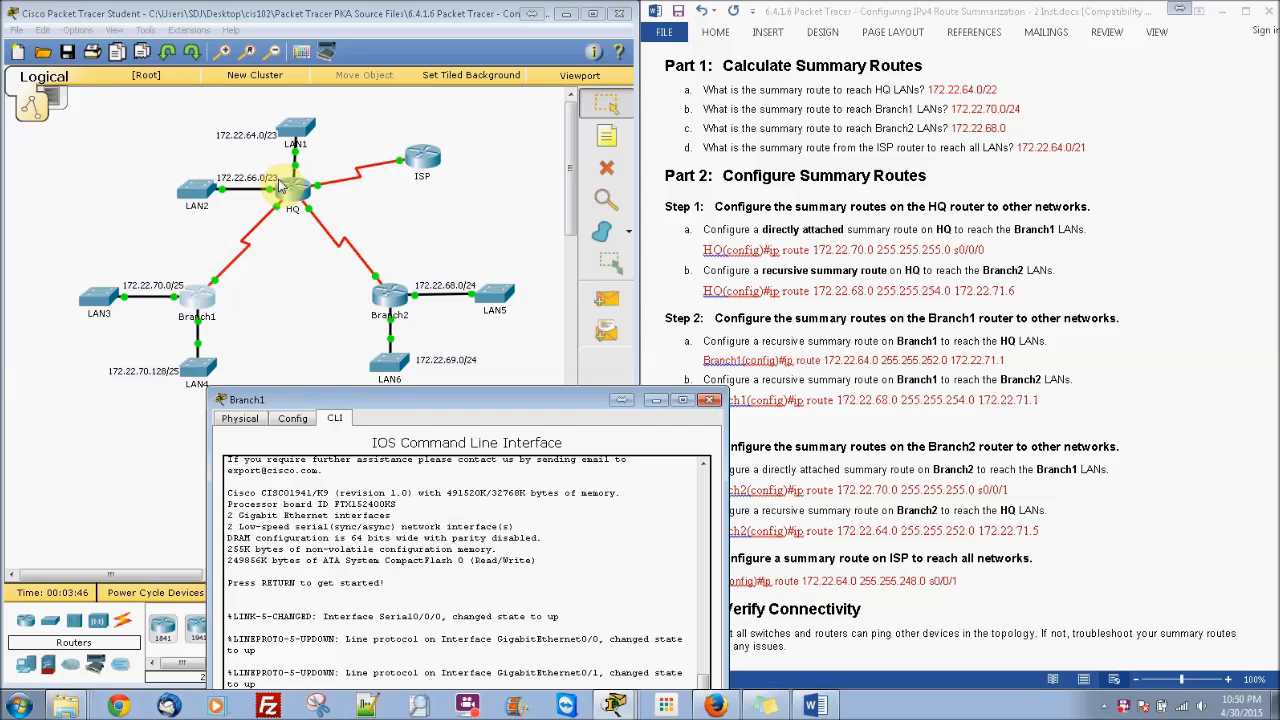
Step: Recall Branch1's previous 172.22.64.0 255.255.252.0 route command onto the prompt
left_click_drag(370, 399, 274, 158)
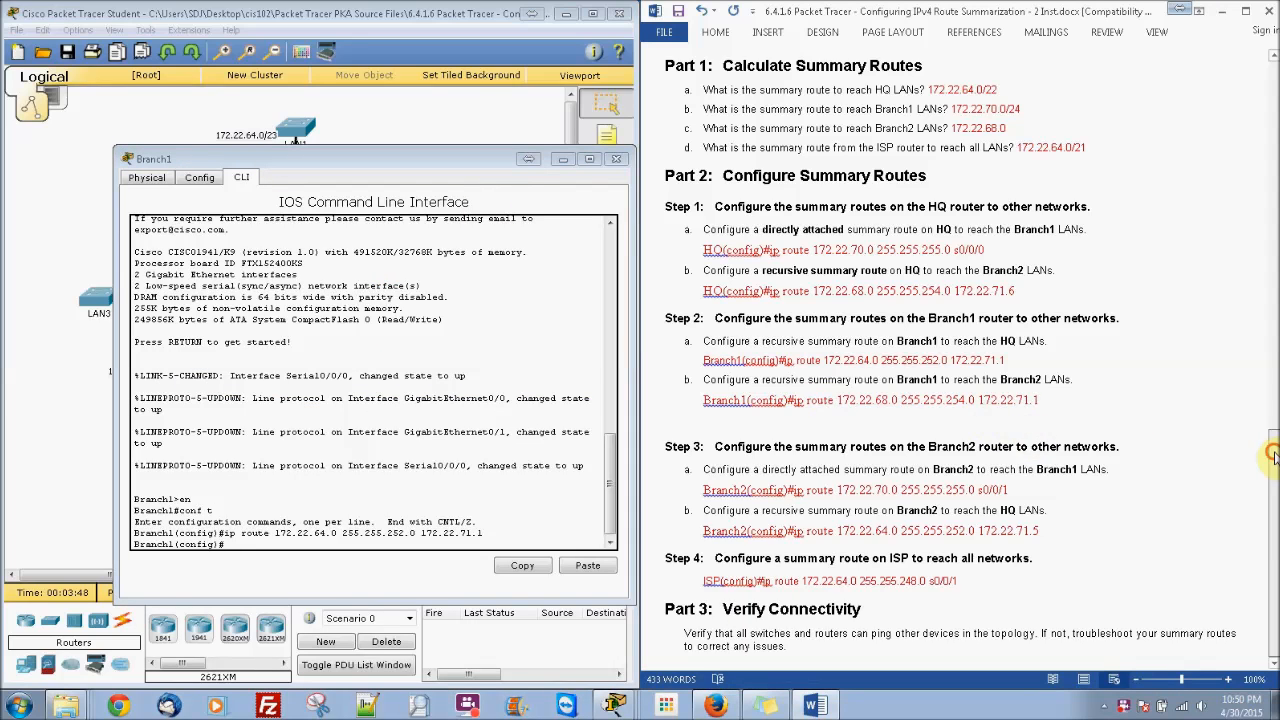
left_click_drag(1275, 441, 1273, 212)
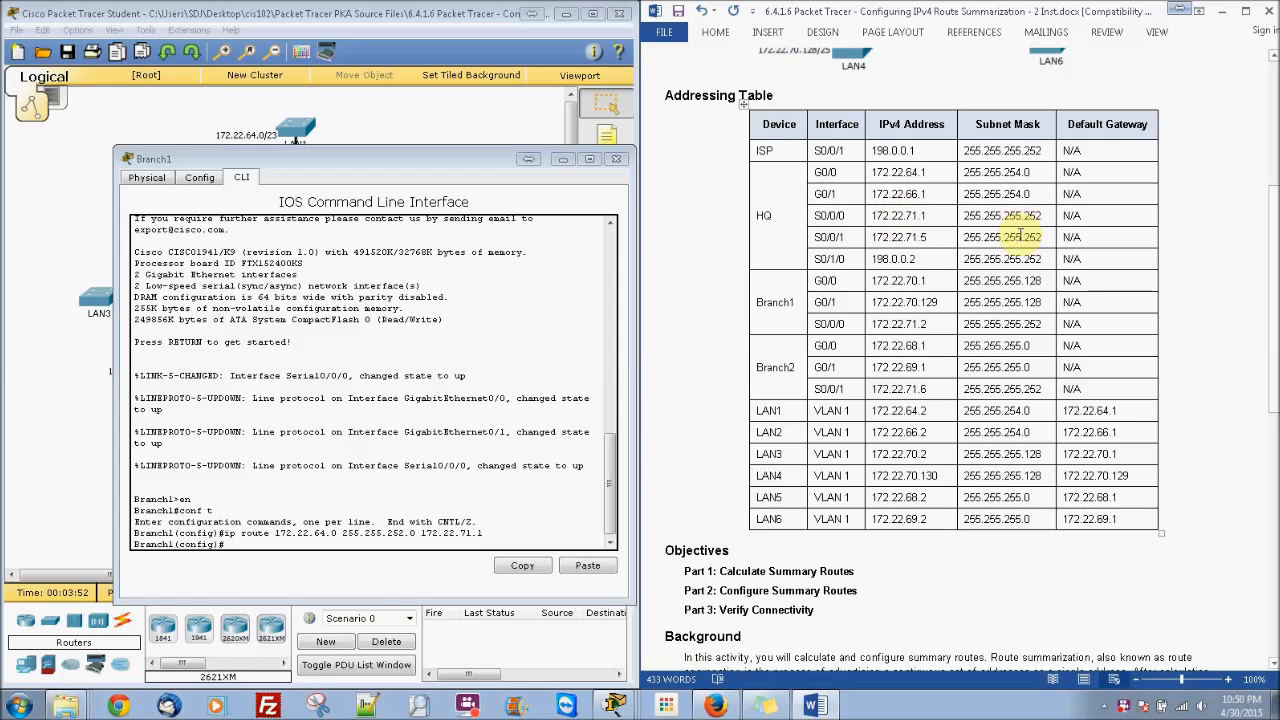
left_click_drag(1264, 292, 1273, 615)
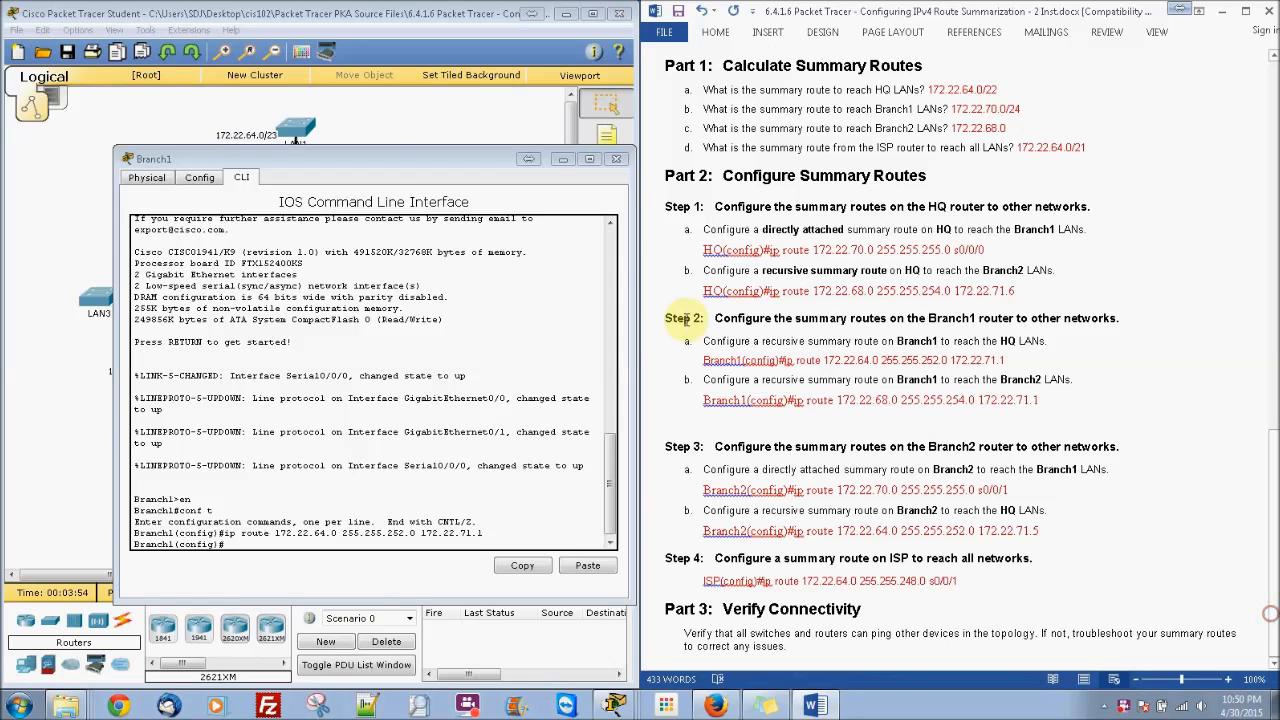
left_click(395, 522)
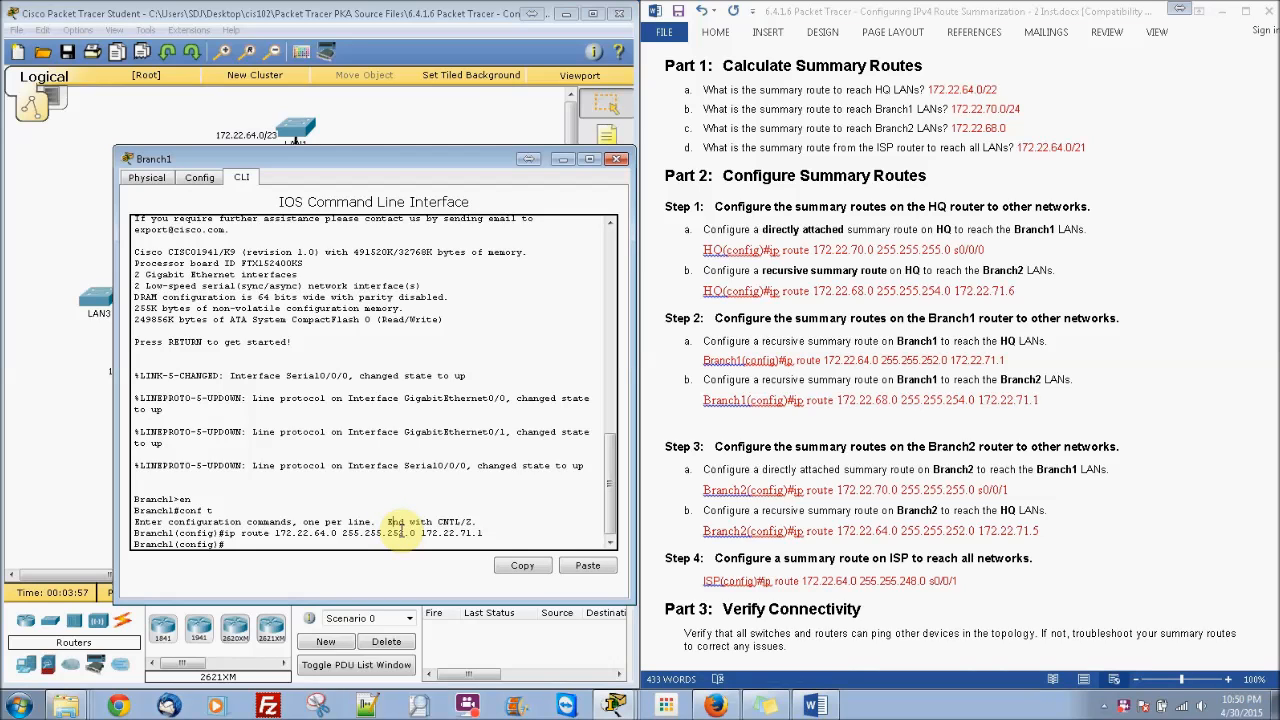
key("Up")
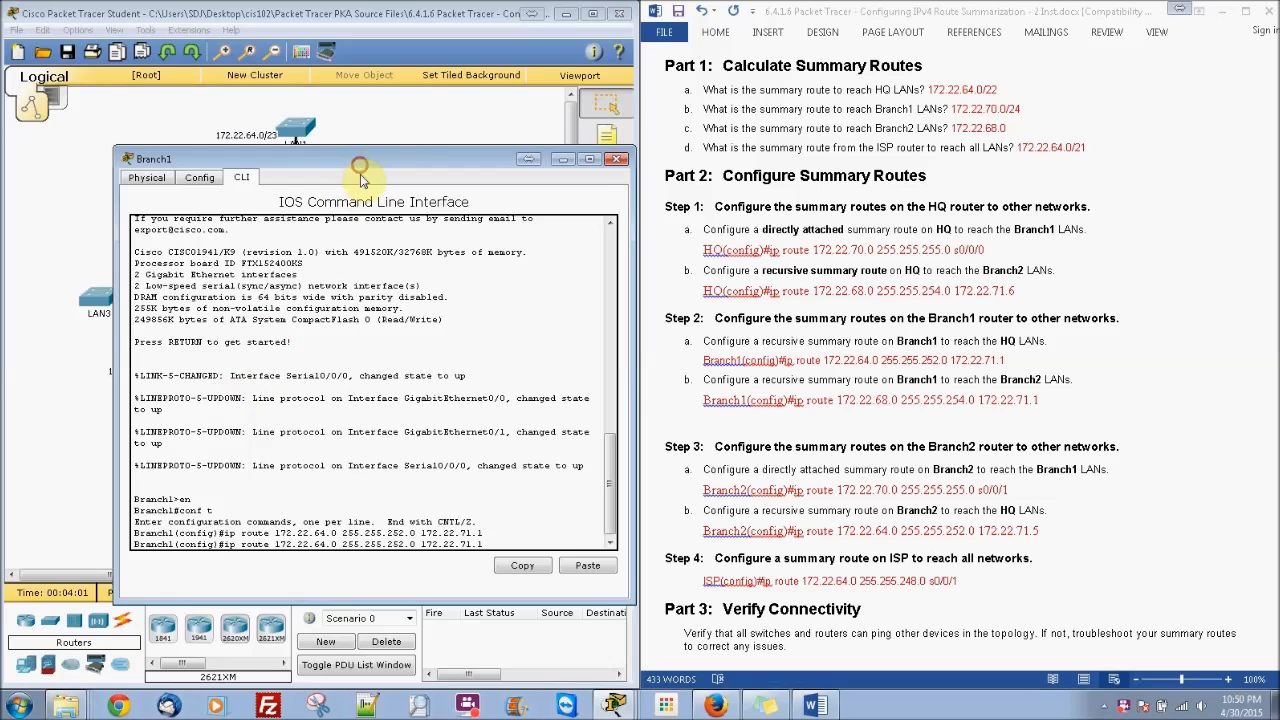
left_click_drag(360, 161, 340, 254)
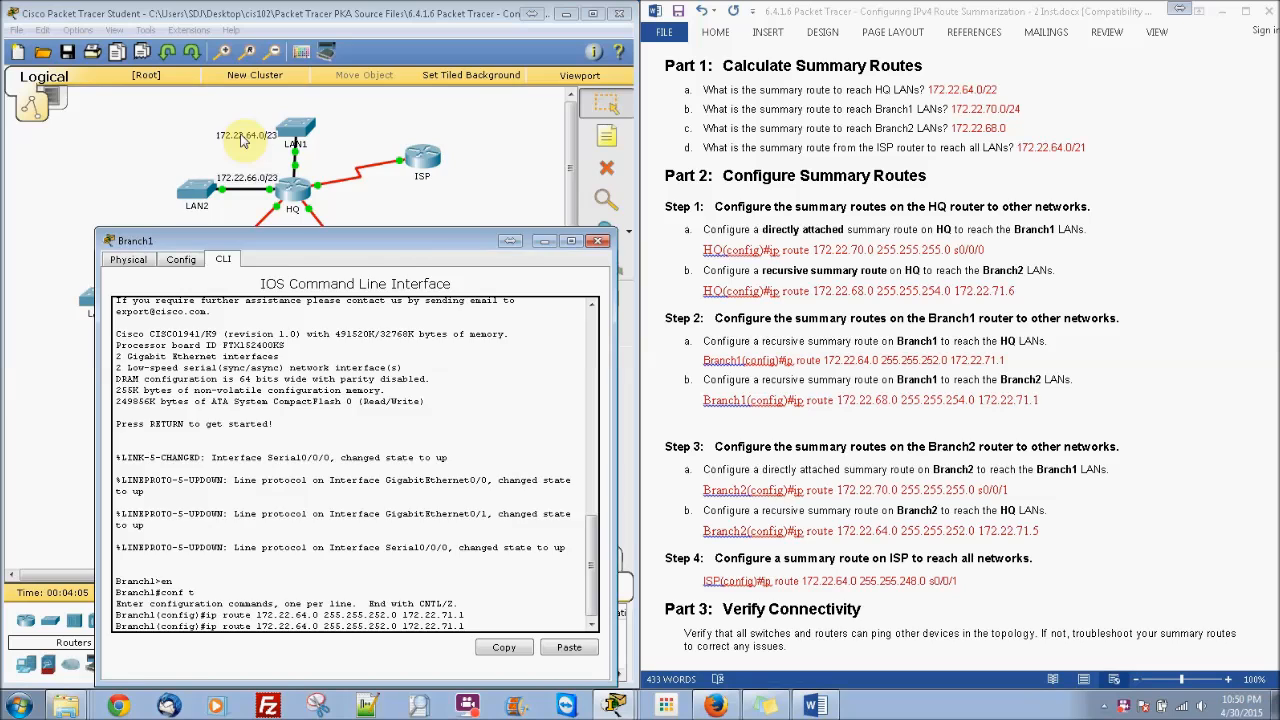
left_click_drag(296, 238, 242, 133)
left_click_drag(897, 177, 805, 158)
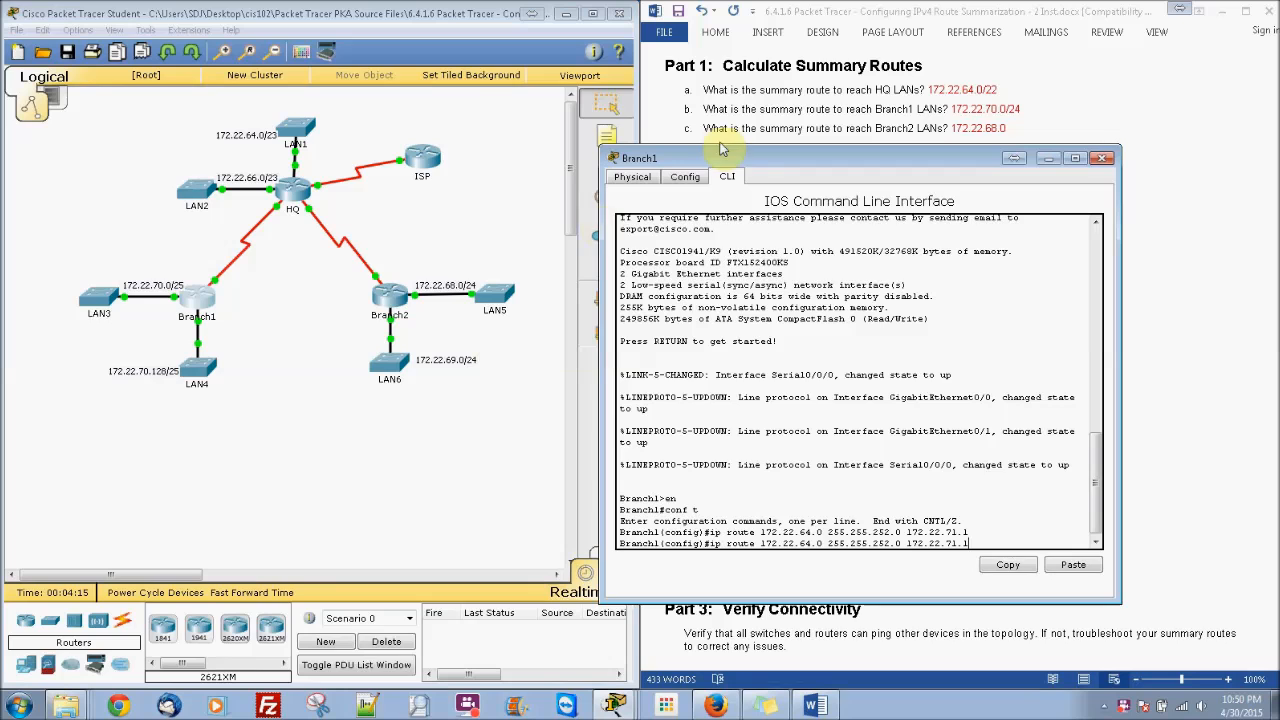
left_click_drag(741, 165, 207, 151)
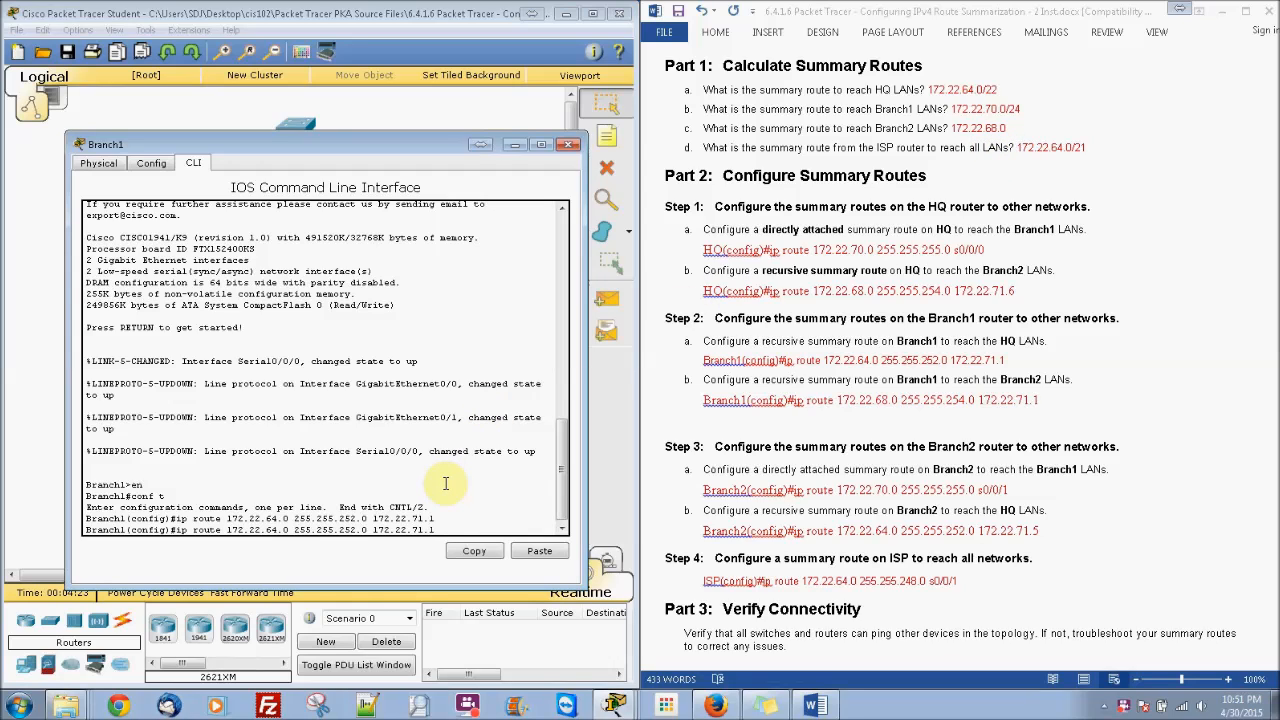
Step: Edit the recalled line into ip route 172.22.68.0 255.255.254.0 172.22.71.1 and enter it
key("Left")
key("Left")
key("Left")
key("Left")
key("Left")
key("Left")
key("Left")
key("Left")
key("Left")
key("BackSpace")
type("8")
key("Right")
key("Right")
key("Right")
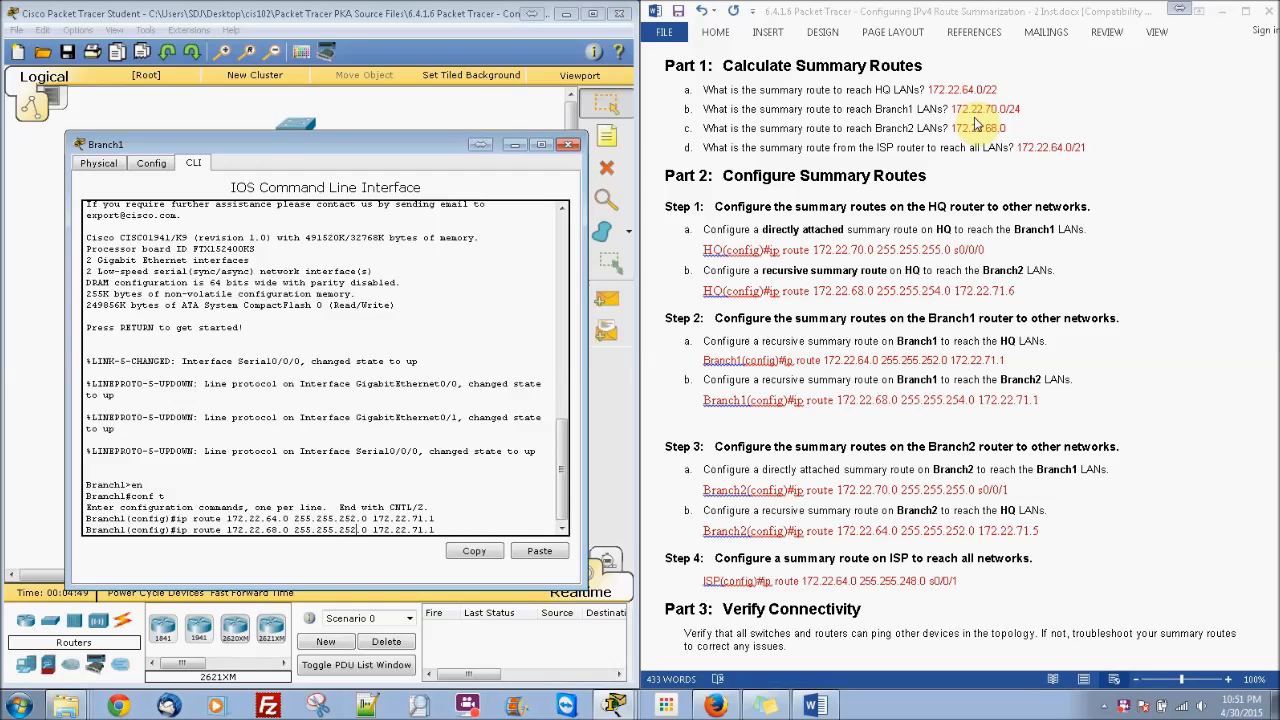
type("/22")
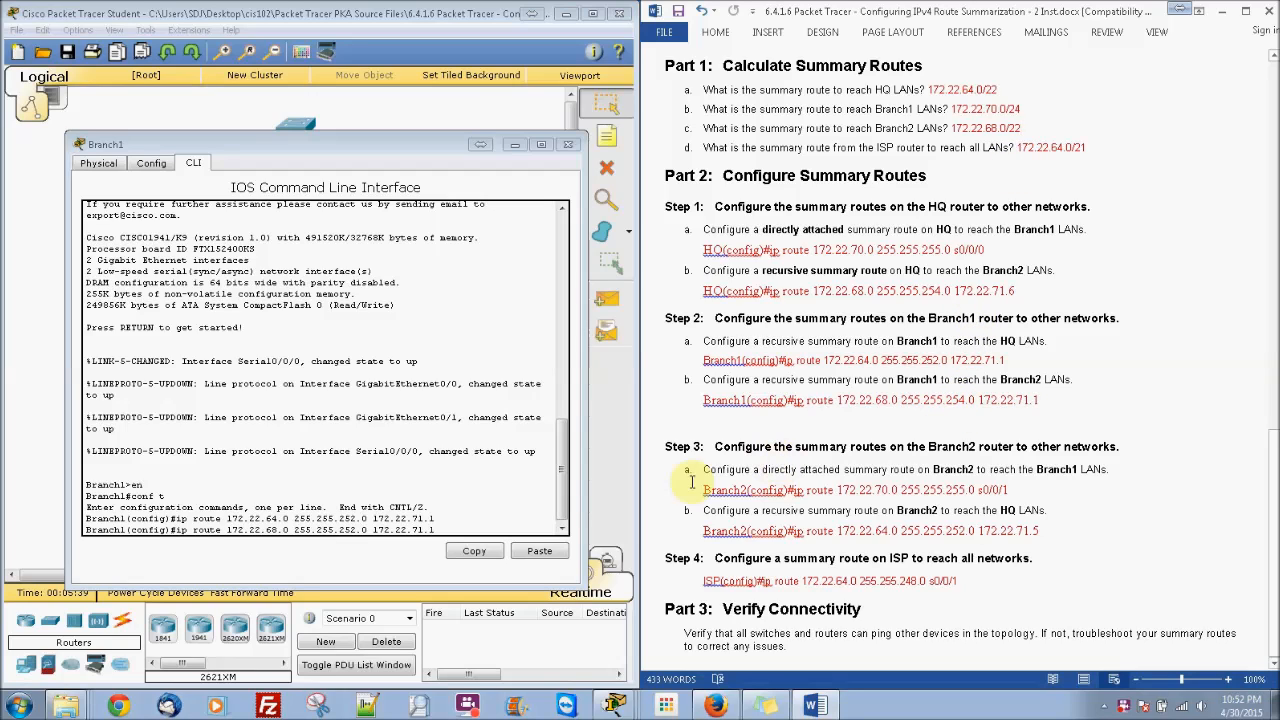
left_click(357, 521)
key("BackSpace")
type("4")
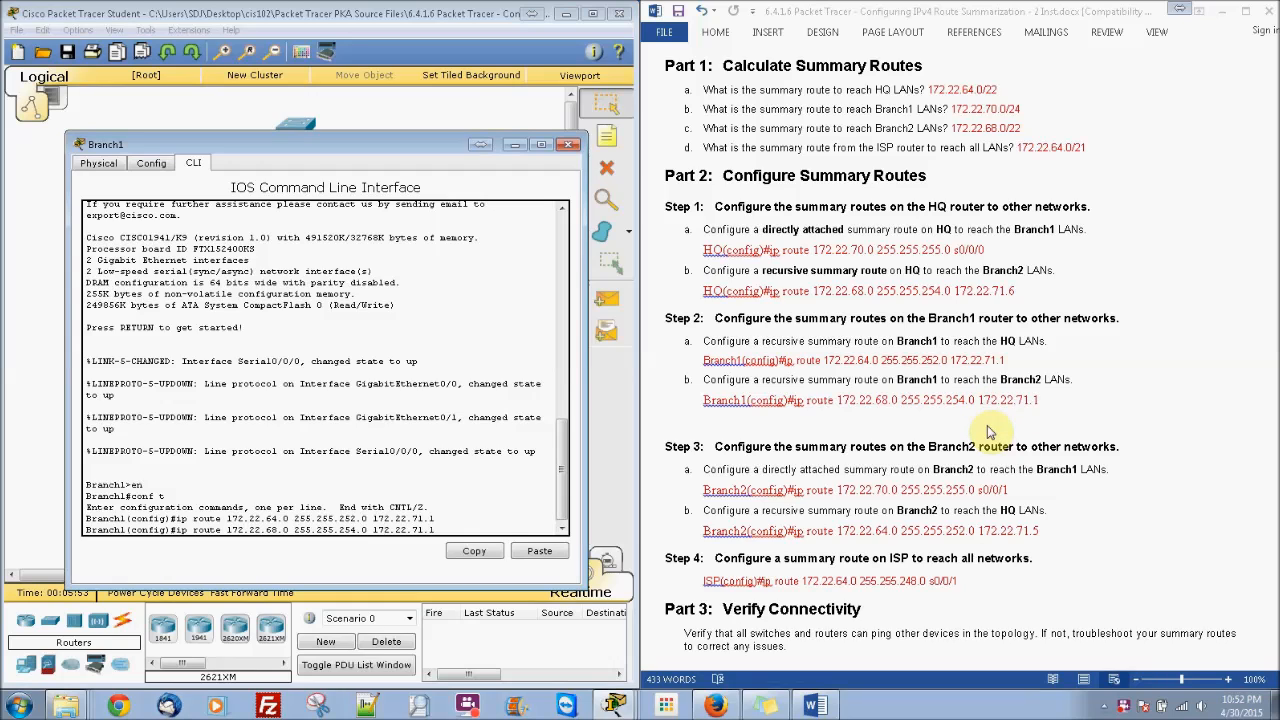
key("Return")
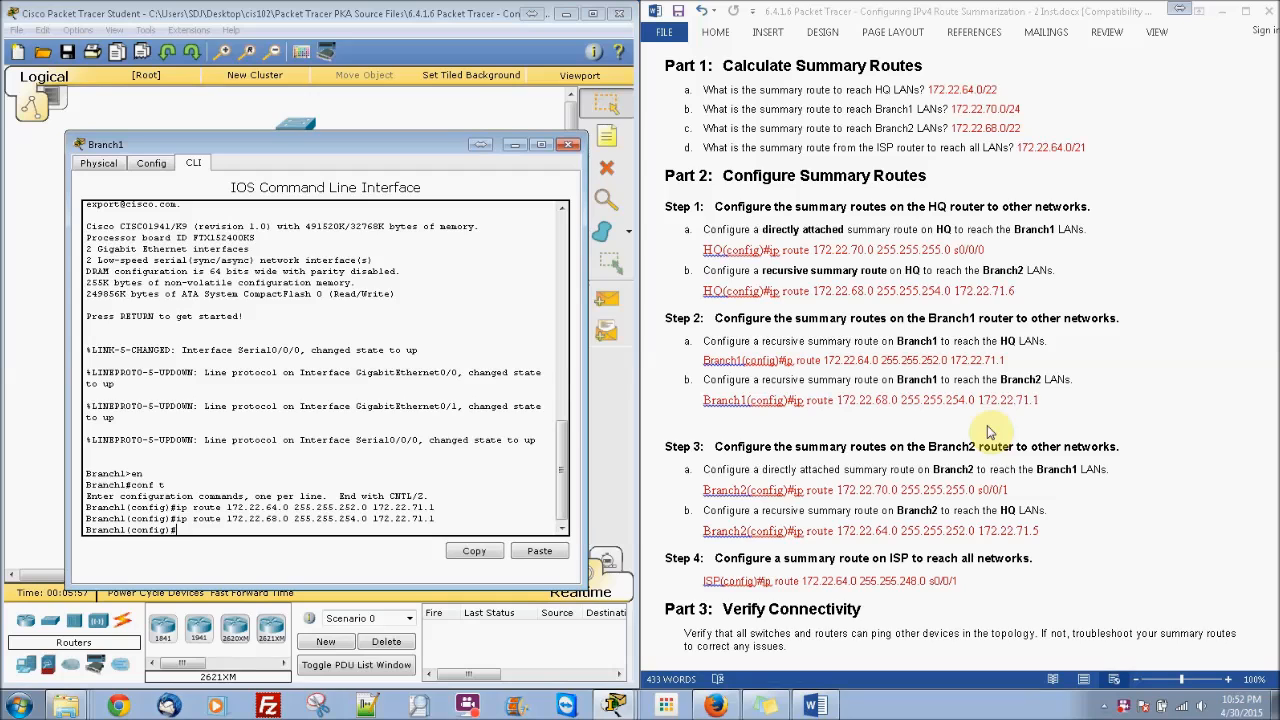
Step: Close Branch1's console and bring Branch2's CLI into global configuration mode
left_click(567, 146)
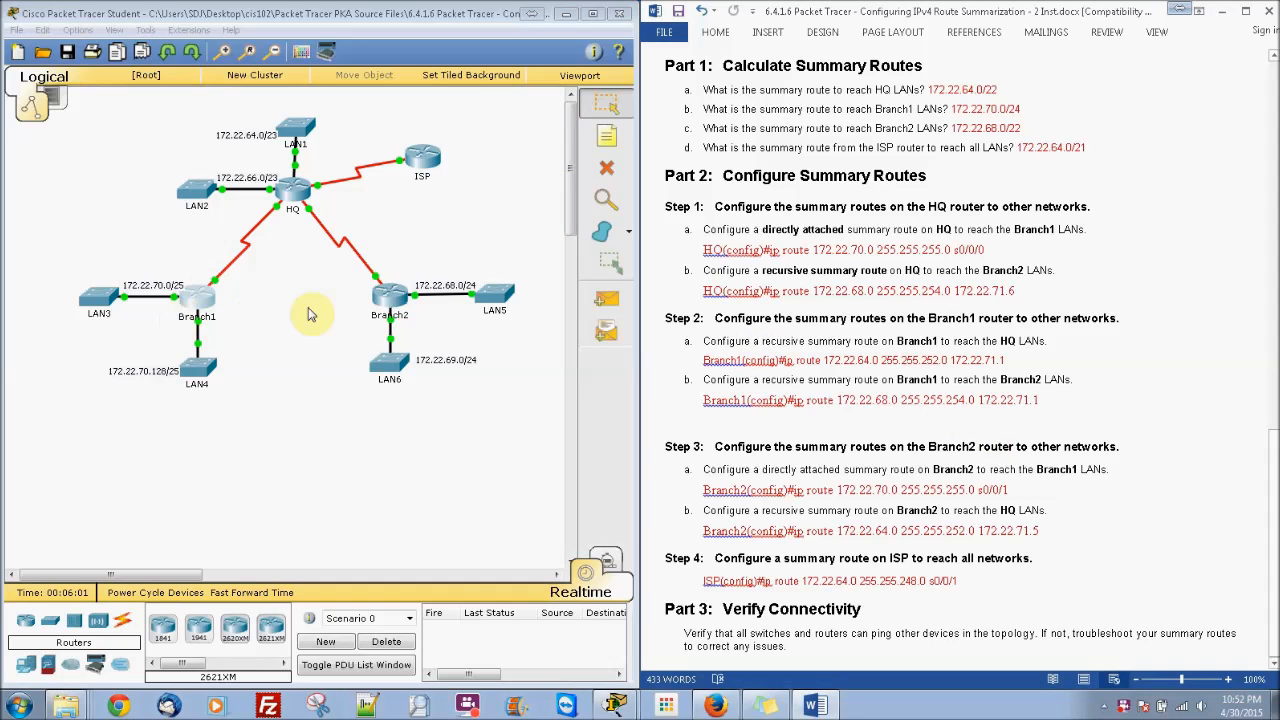
left_click(390, 298)
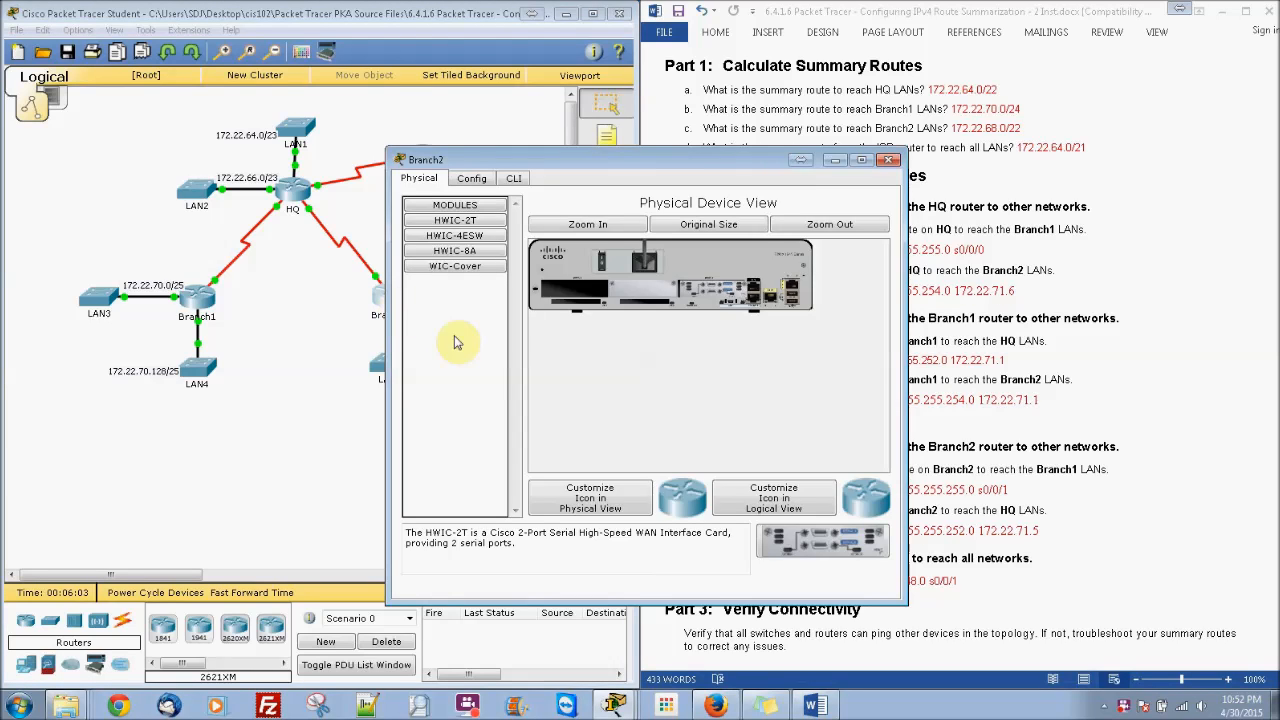
left_click(514, 178)
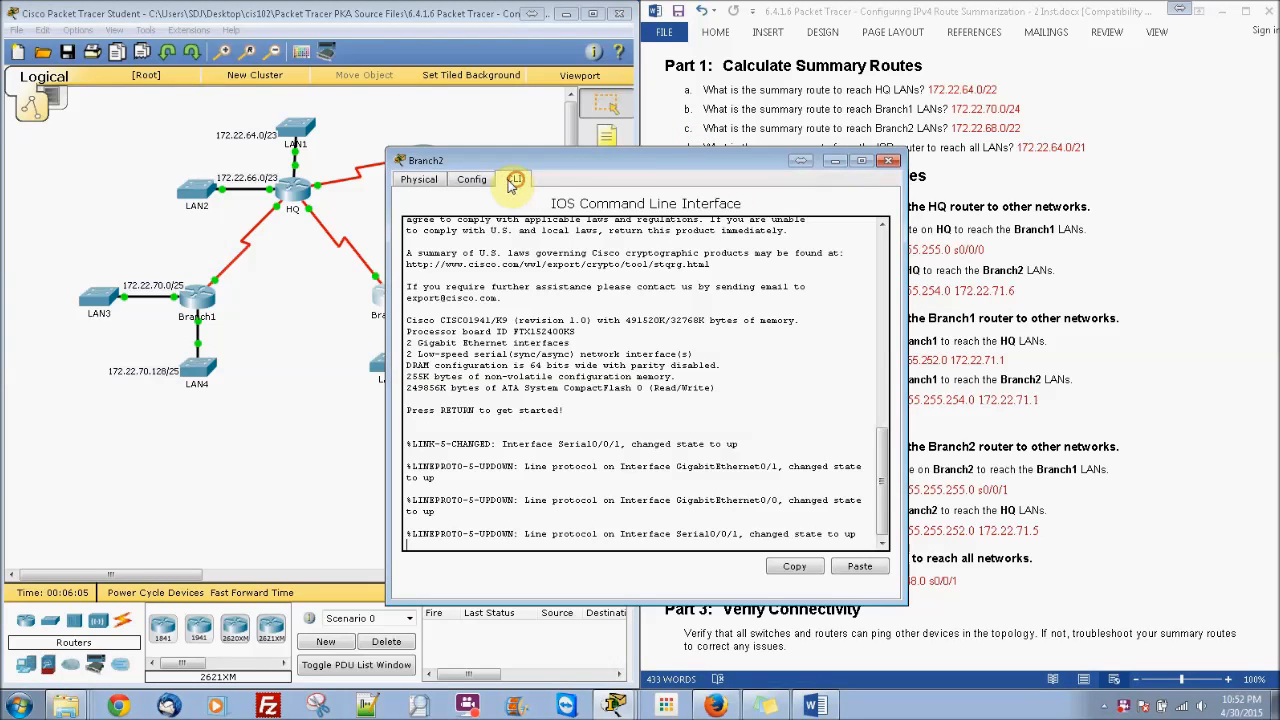
left_click_drag(542, 165, 192, 135)
key("Return")
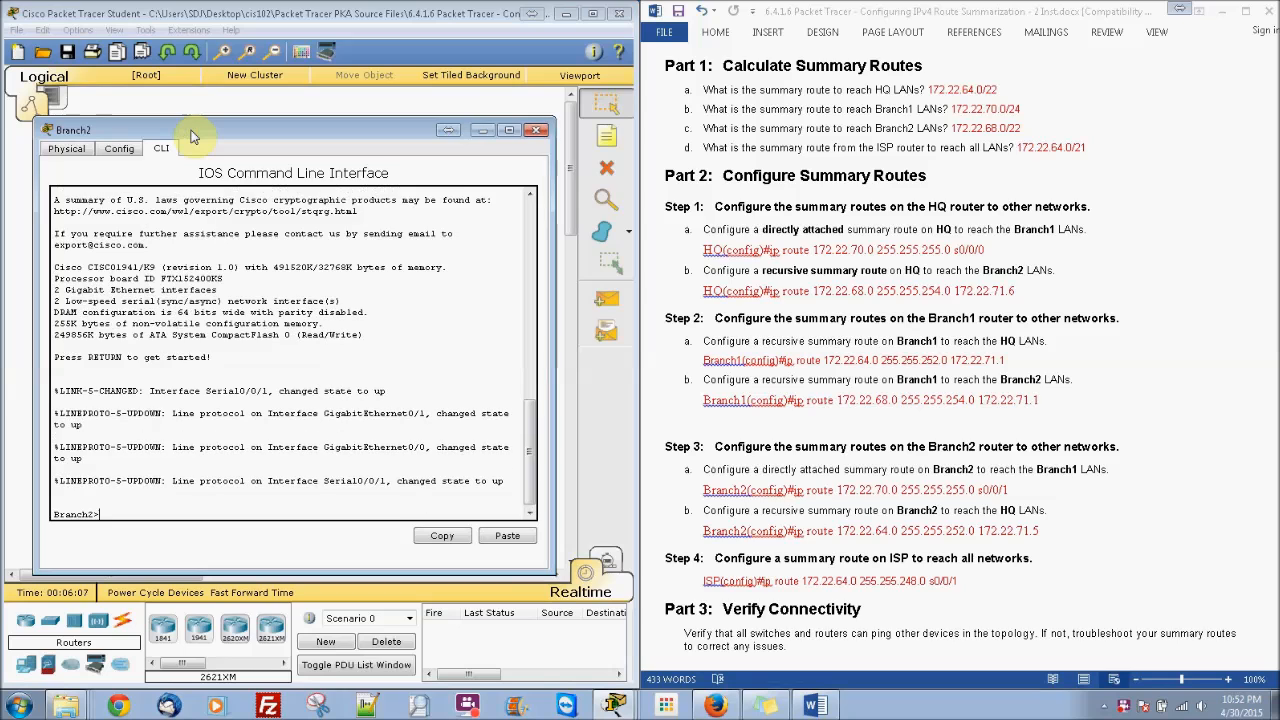
type("en")
key("Return")
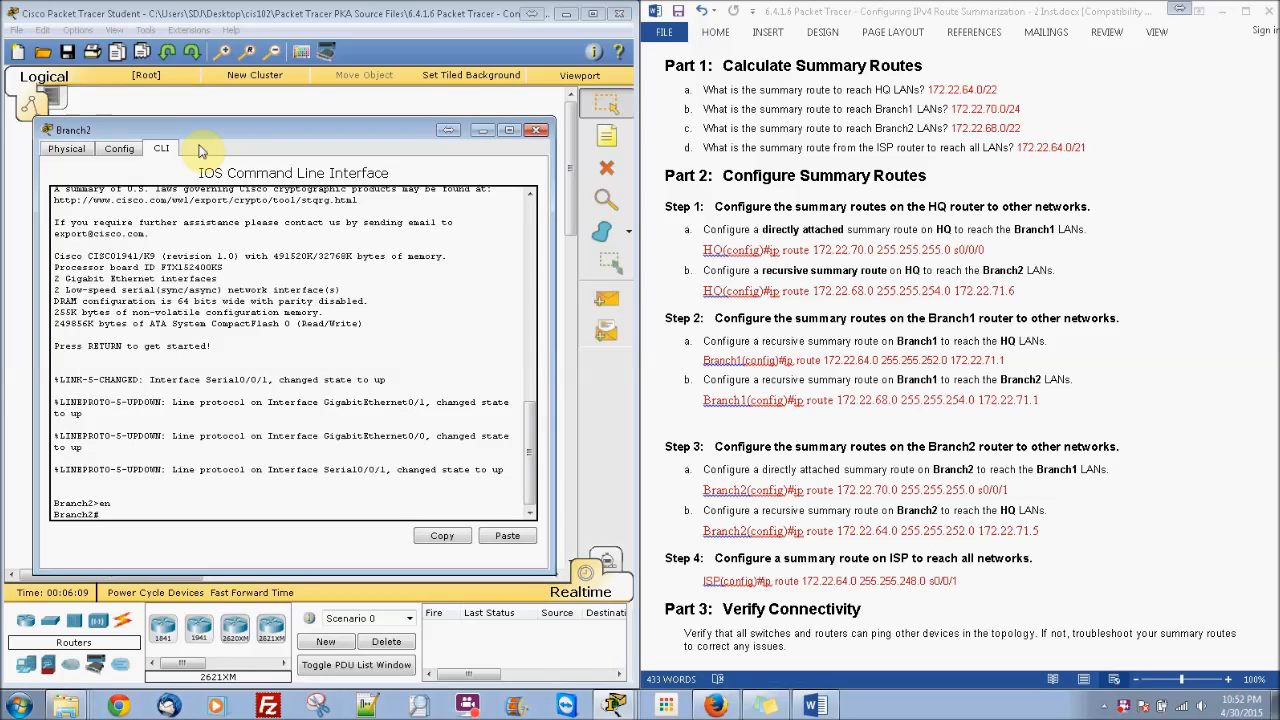
type("conf t")
key("Return")
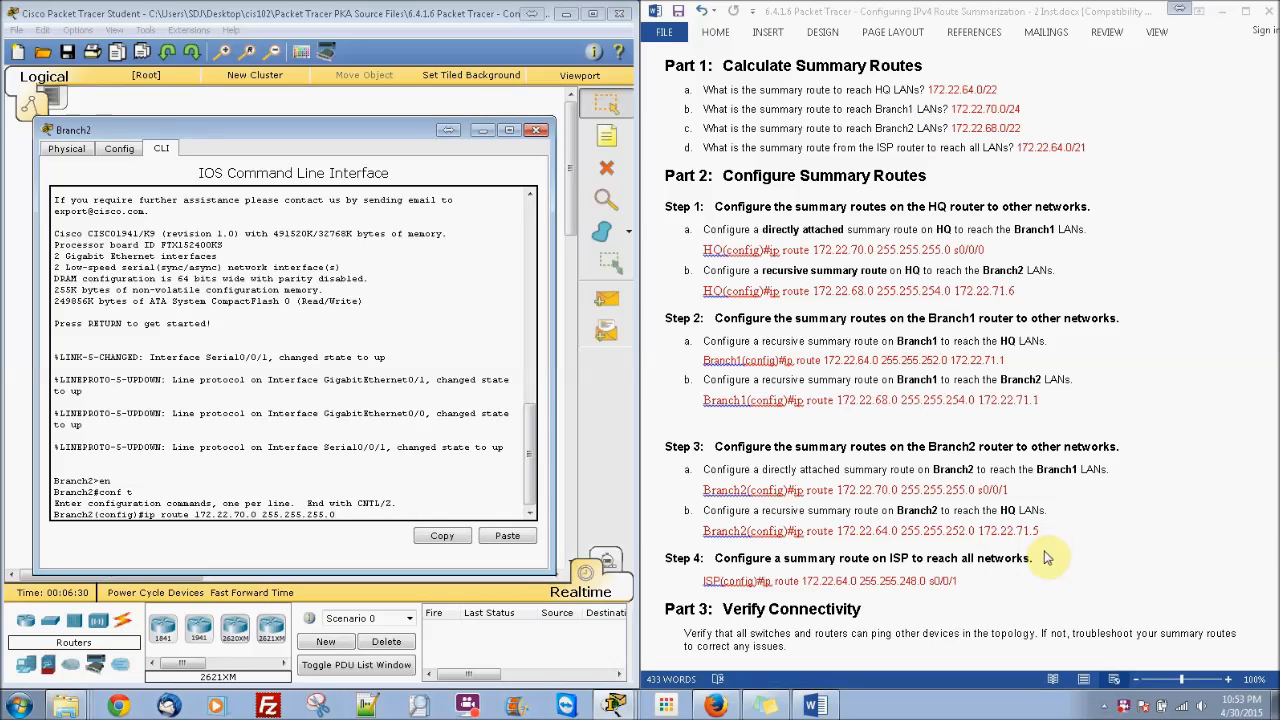
Step: Scroll through Branch2's console output and return to the 172.22.70.0 route line
scroll(1274, 495, "up", 1)
scroll(1274, 495, "up", 12)
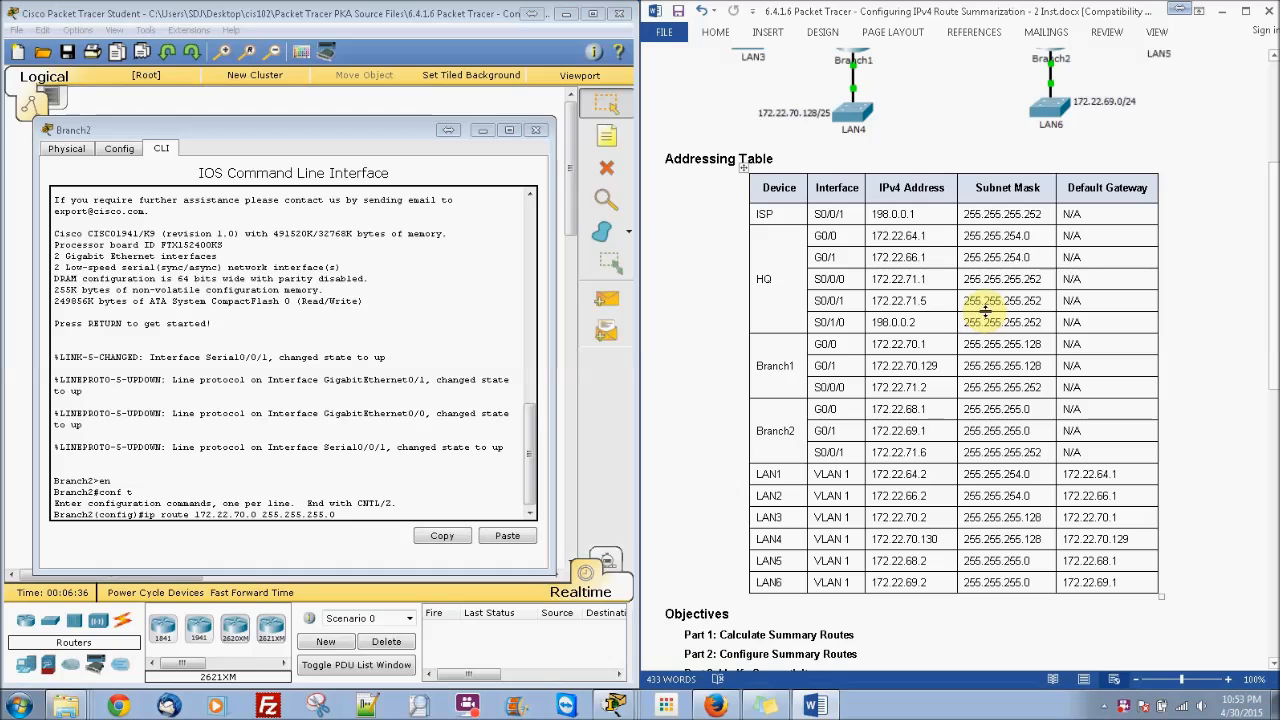
scroll(1262, 124, "up", 5)
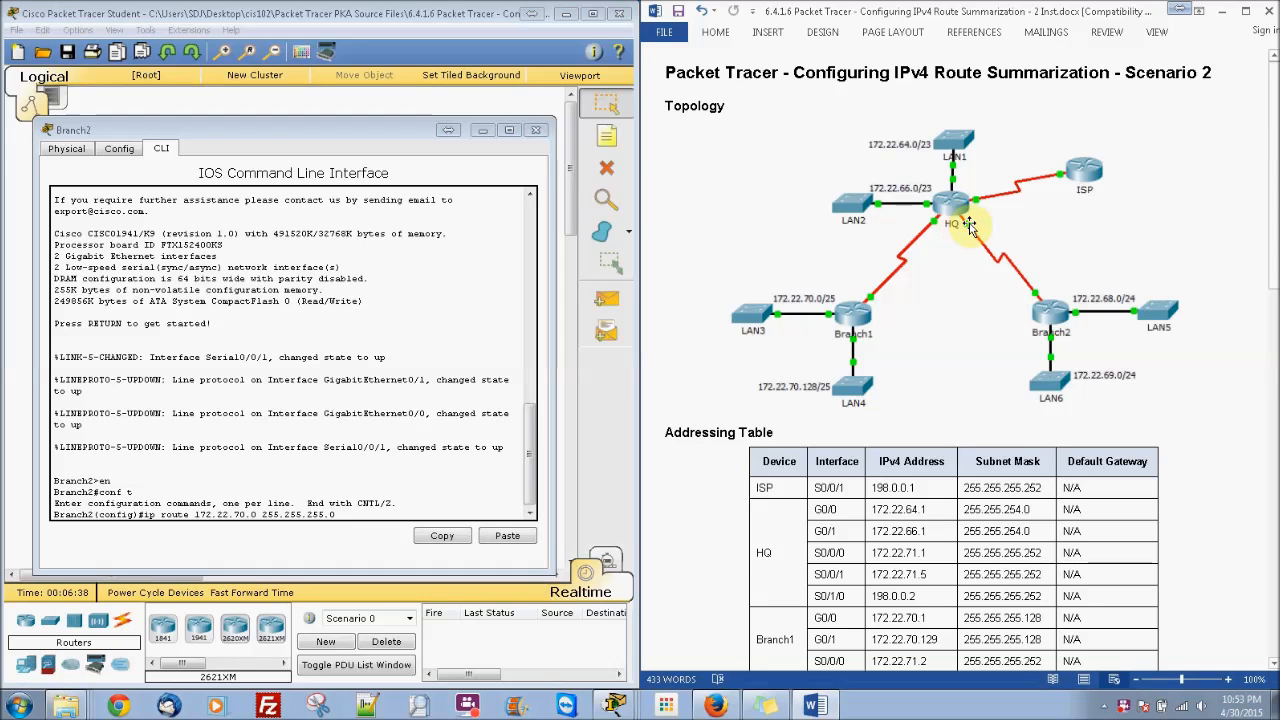
scroll(1275, 137, "down", 10)
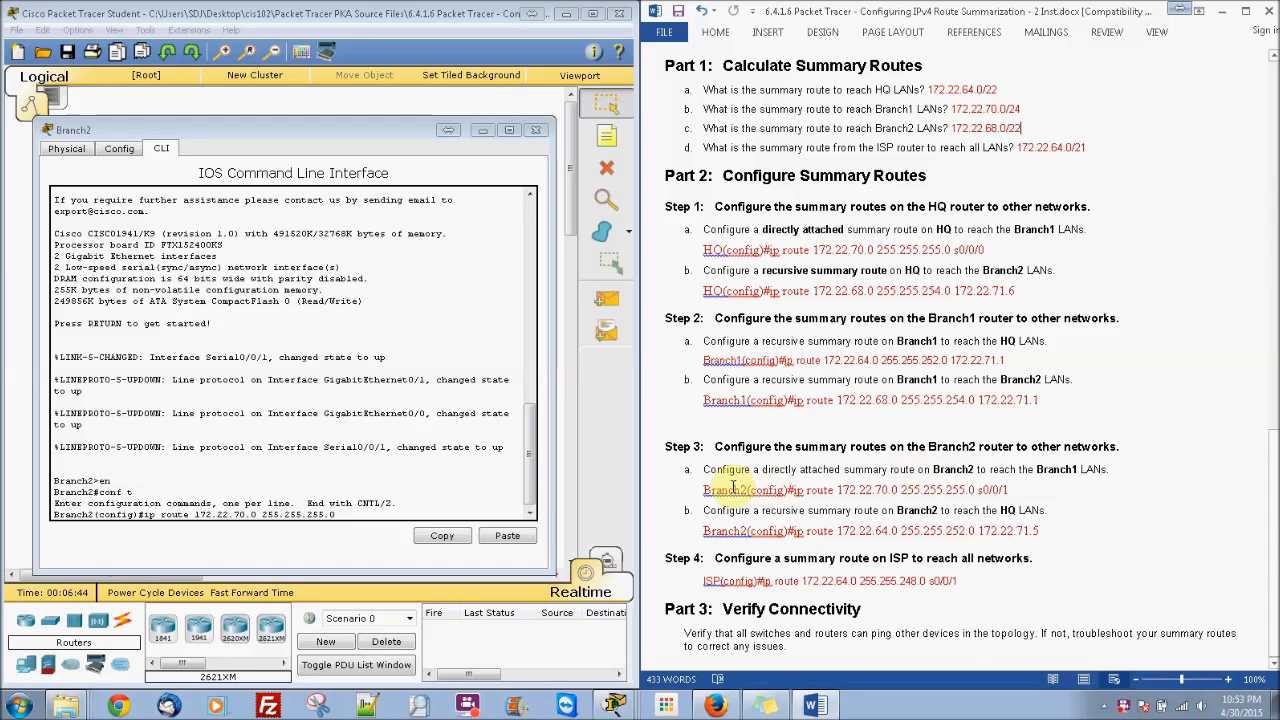
left_click(383, 508)
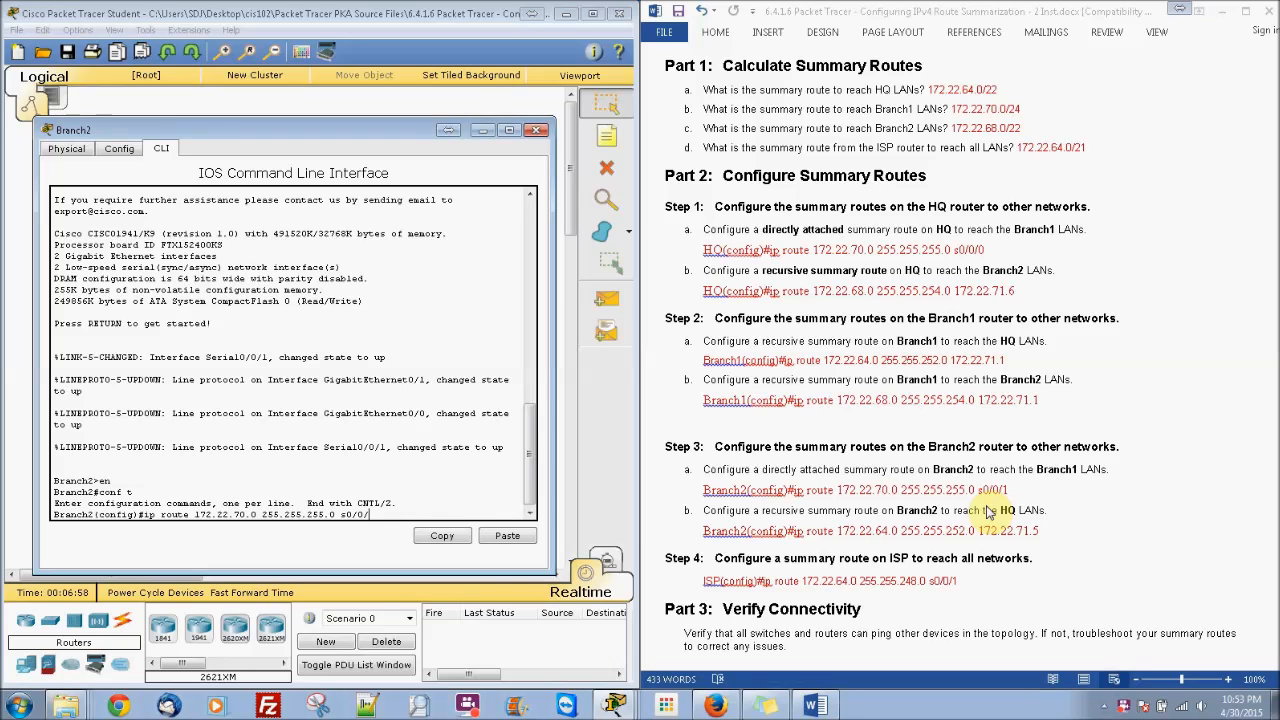
Step: Enter Branch2's s0/0/1 route, then add 172.22.64.0 255.255.252.0 via 172.22.71.5
key("Return")
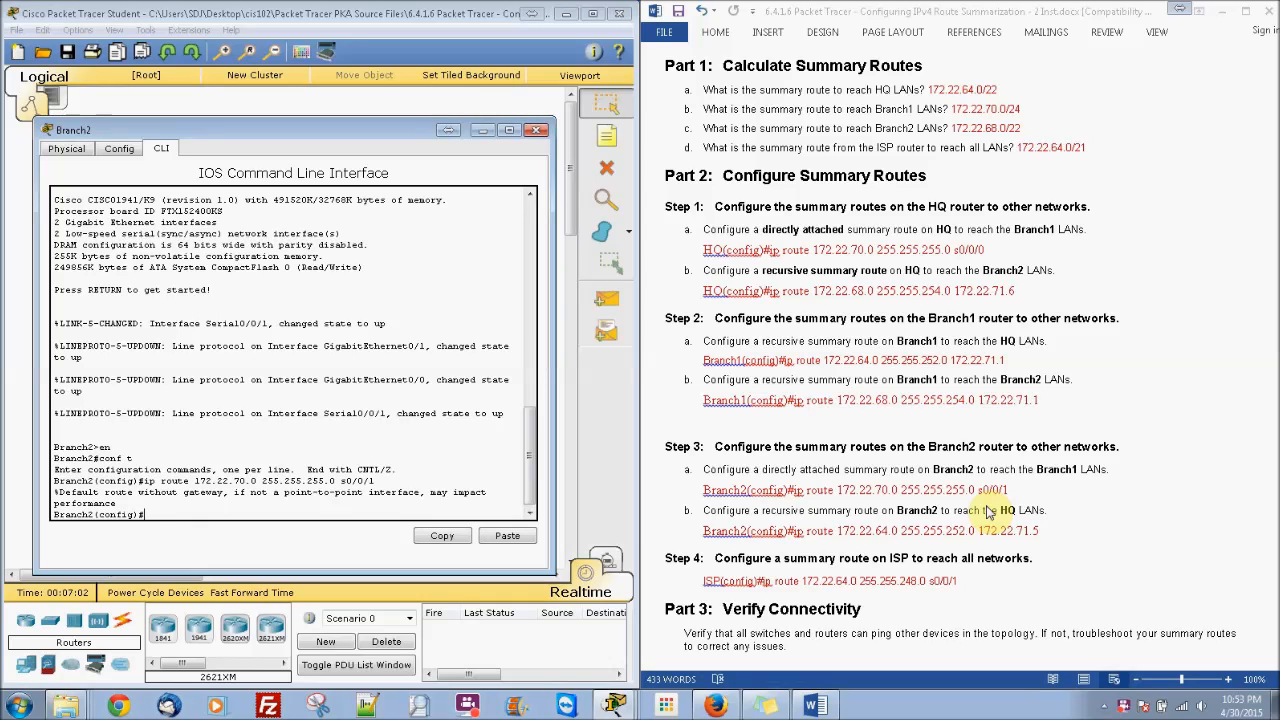
key("Up")
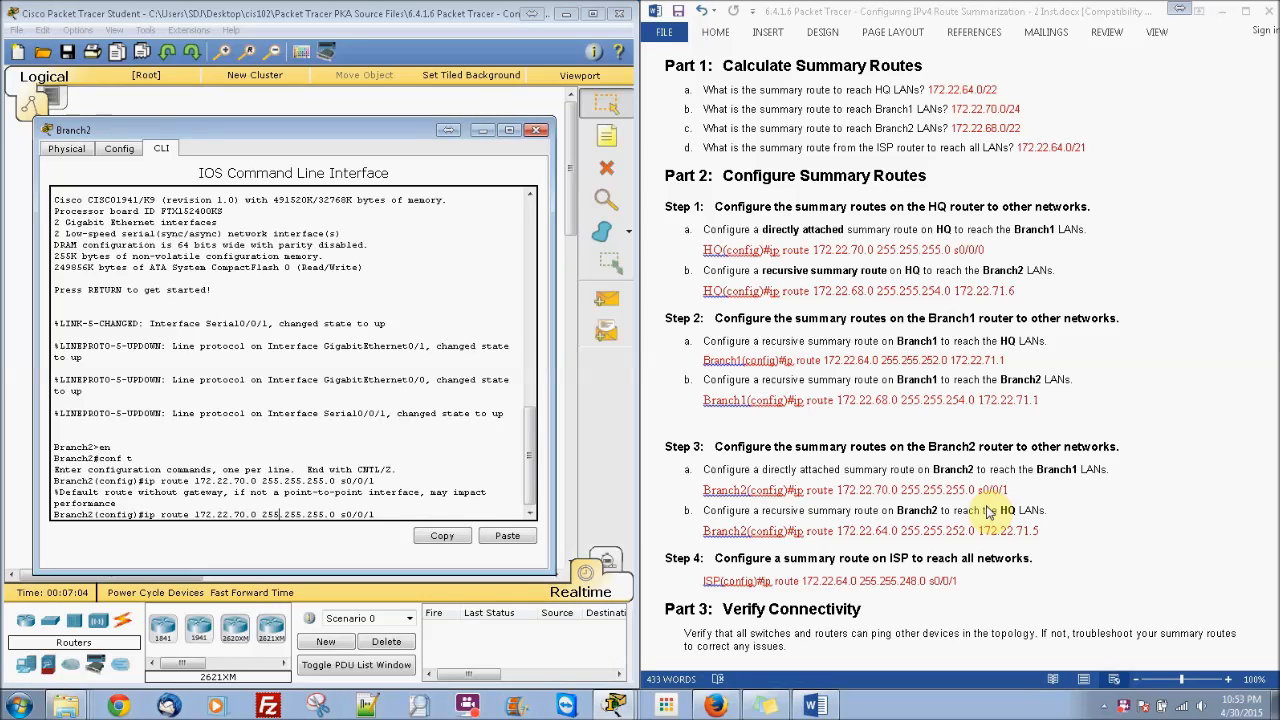
key("BackSpace")
key("BackSpace")
type("68")
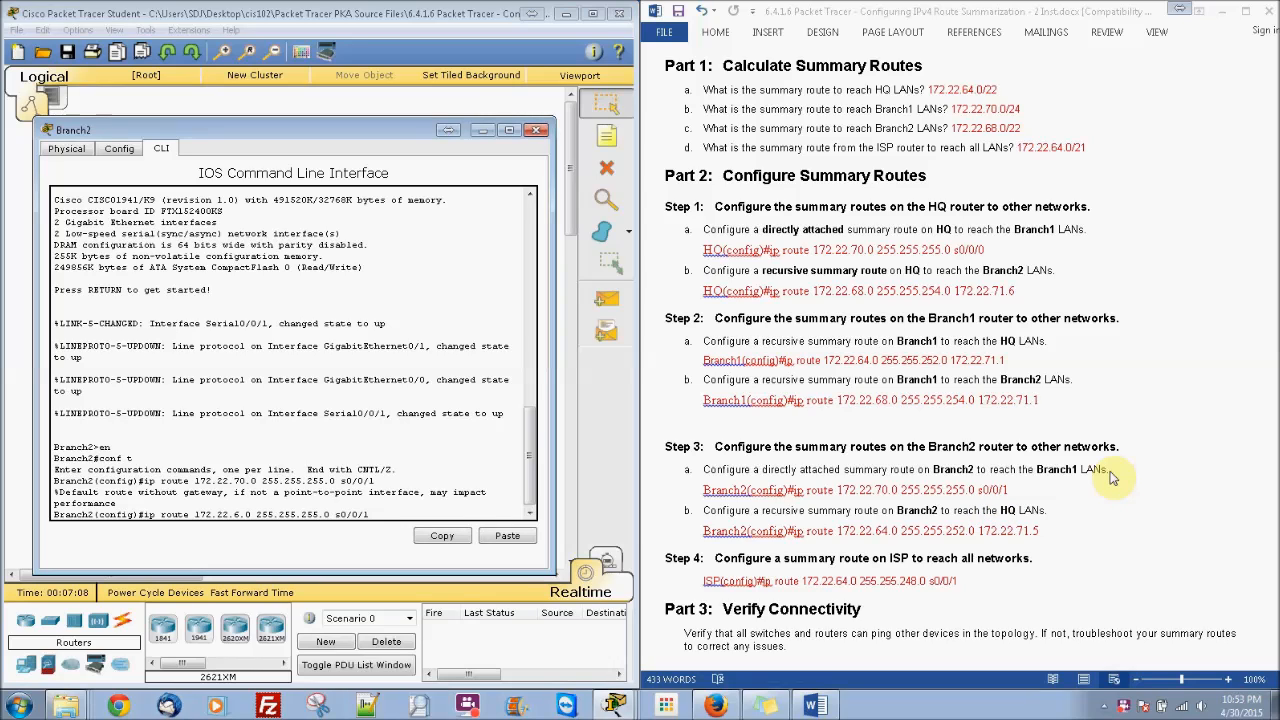
key("BackSpace")
type("4")
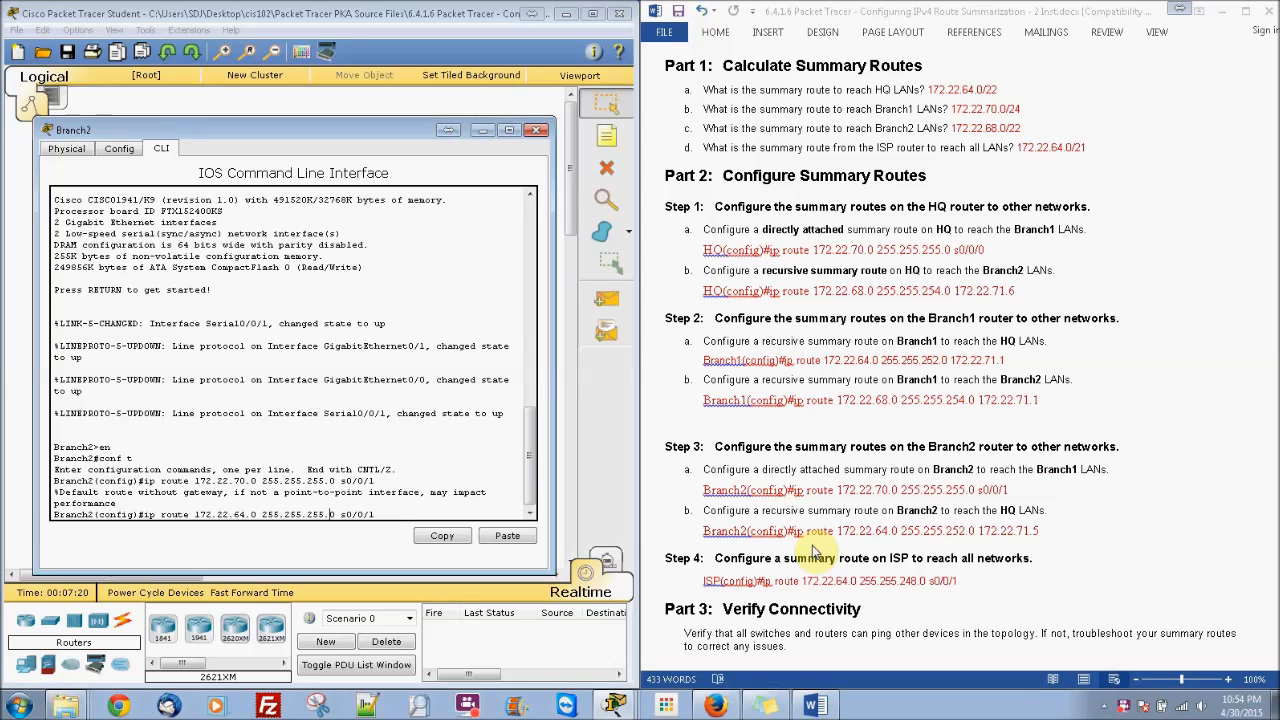
key("BackSpace")
type("2")
key("Return")
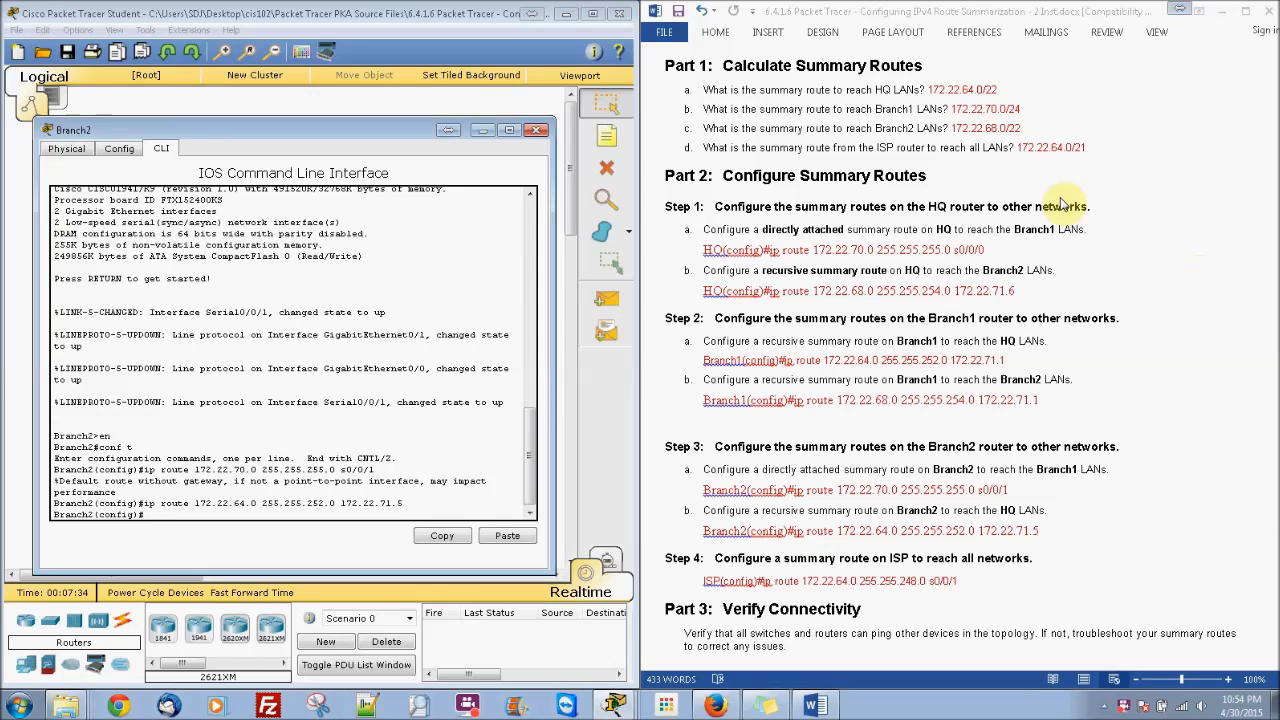
left_click(537, 130)
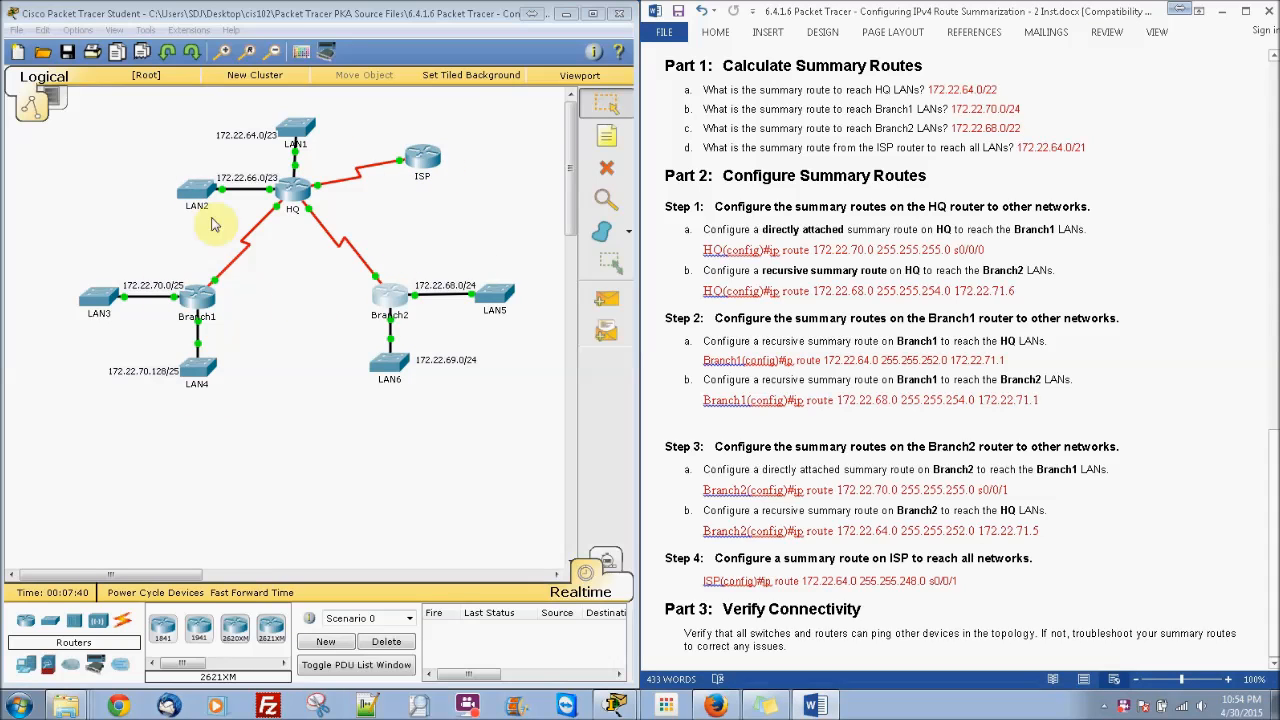
Step: Bring ISP's command line into global configuration mode and begin typing 'ip route 172.22'
left_click(410, 170)
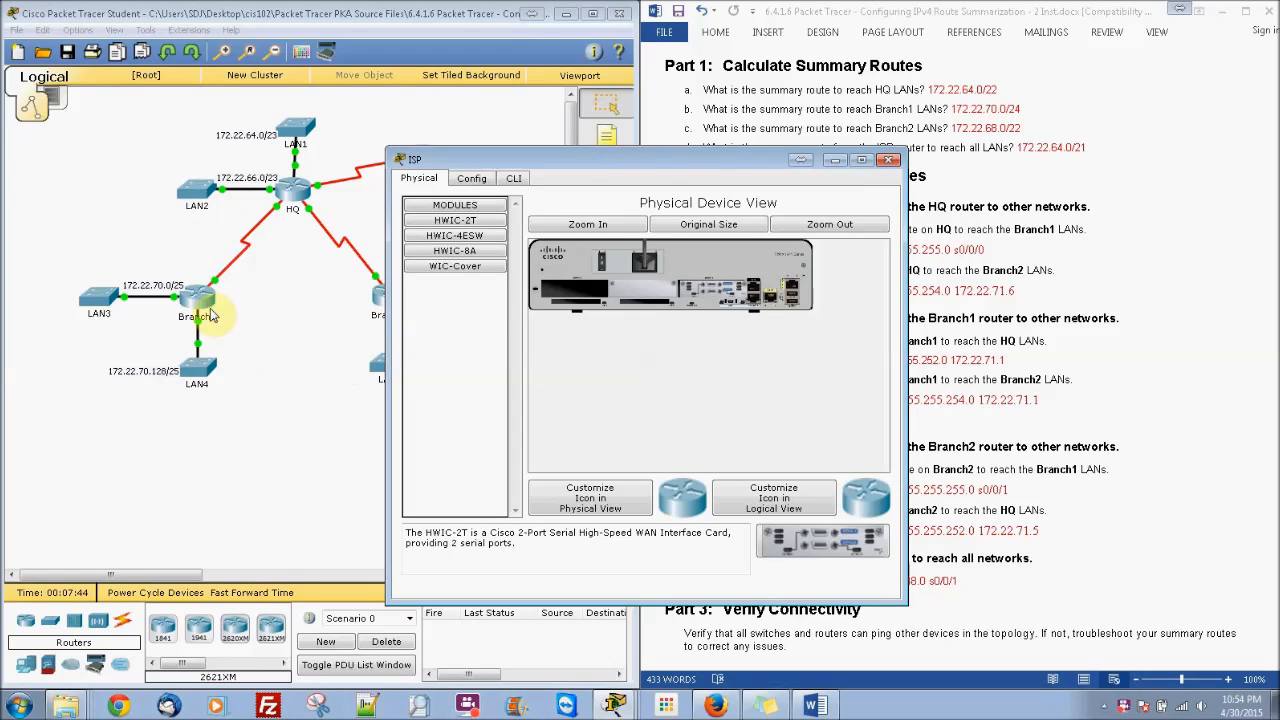
left_click_drag(540, 158, 217, 116)
left_click(249, 481)
key("Return")
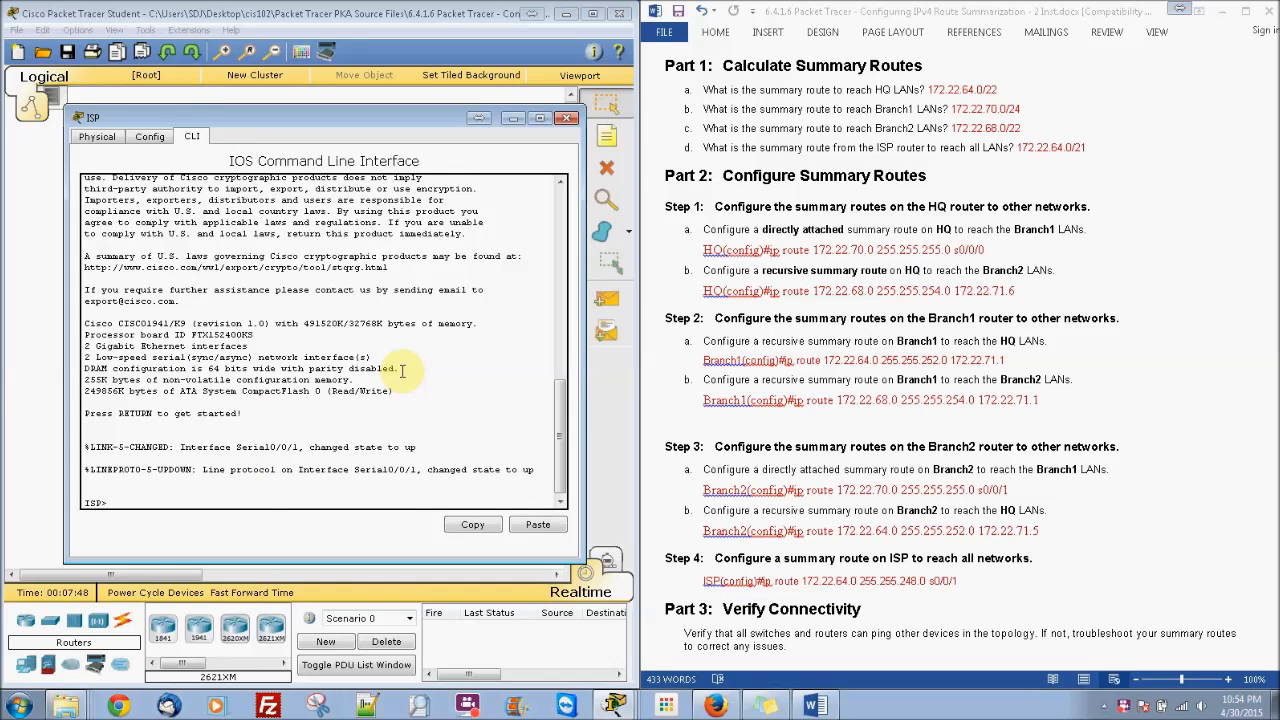
type("en")
key("Return")
type("conf")
key("Return")
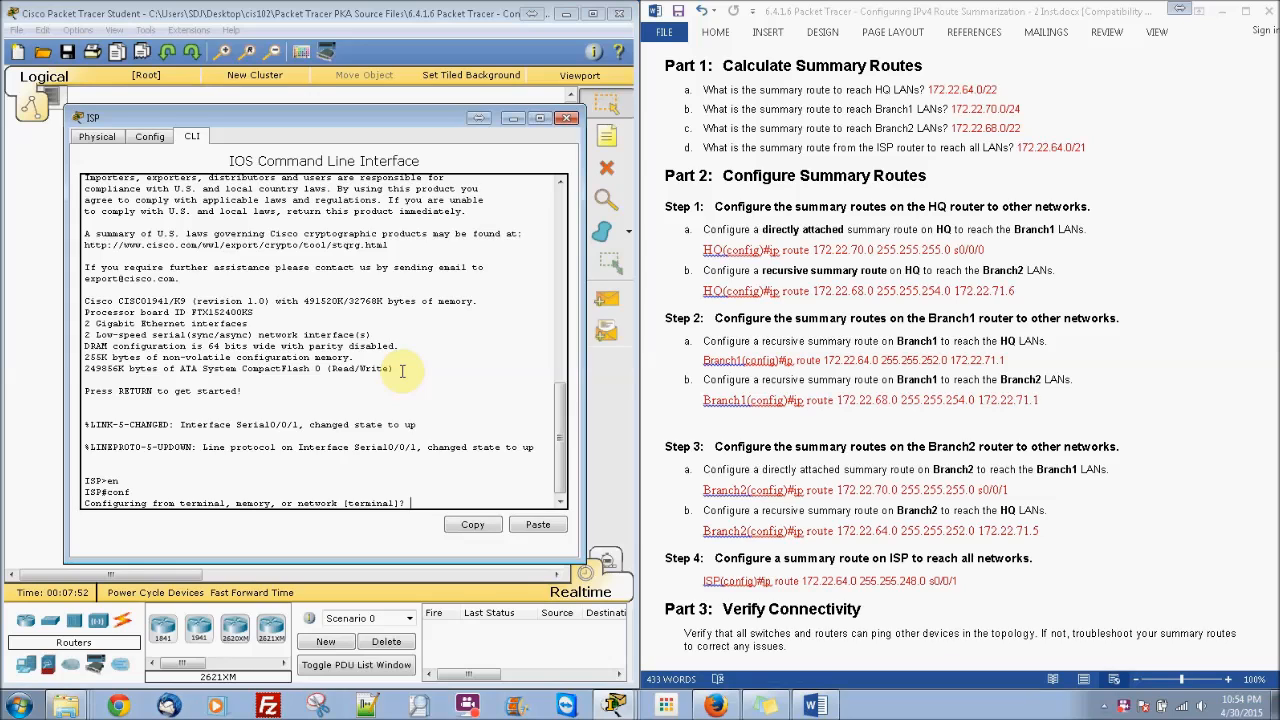
key("Return")
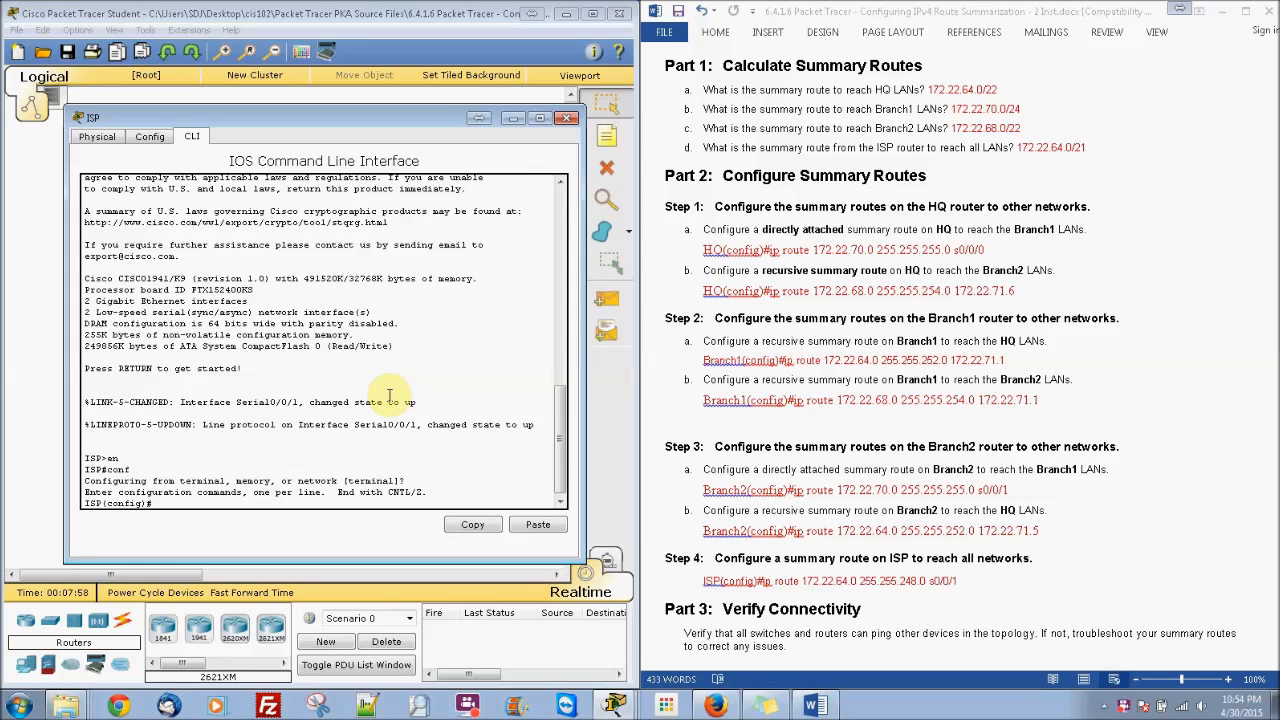
type("ip route 172.22.64.0")
Step: Complete 'ip route 172.22.64.0 255.255.248.0 s0/0/1' on ISP, then close the ISP console
left_click_drag(253, 114, 303, 425)
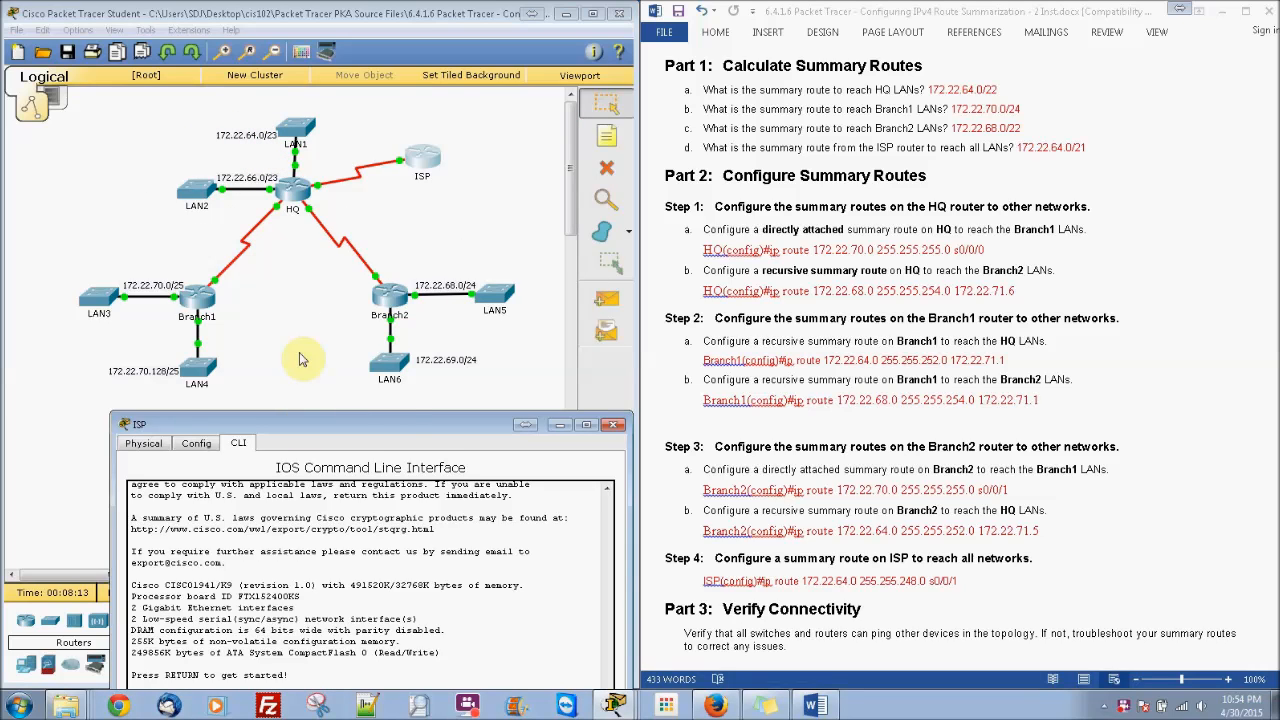
left_click_drag(390, 424, 392, 102)
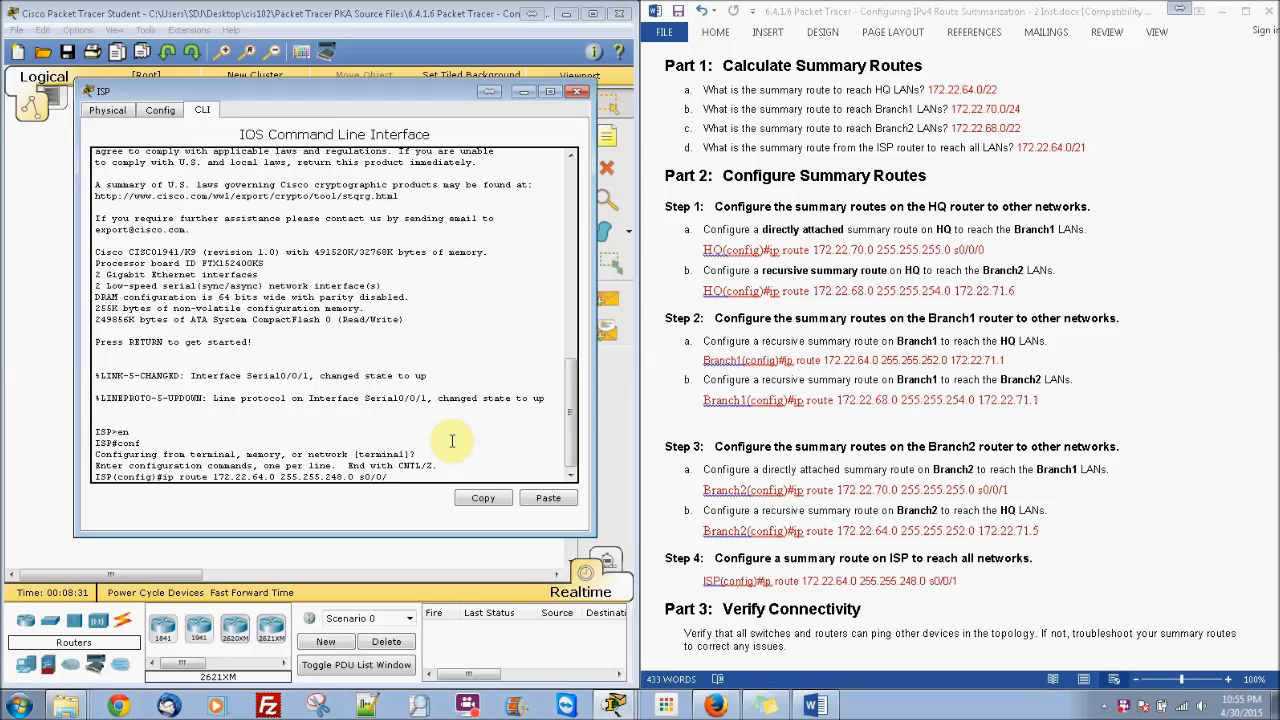
key("Return")
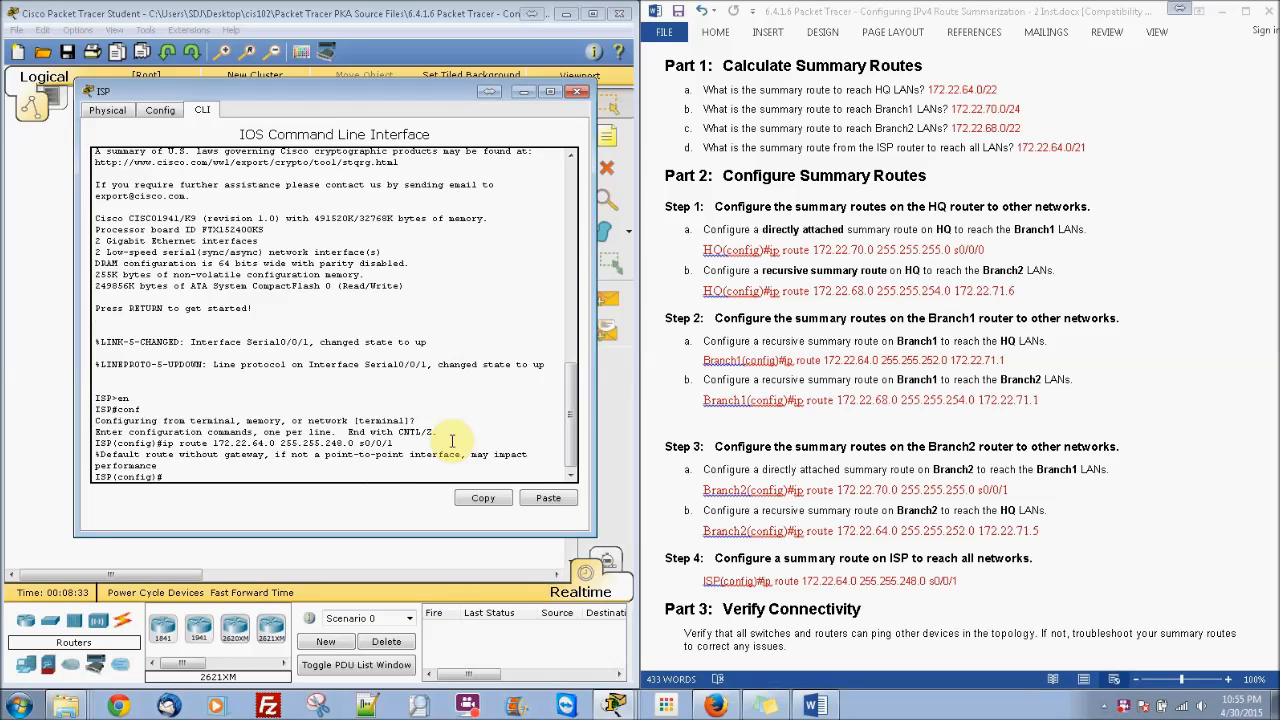
left_click(577, 92)
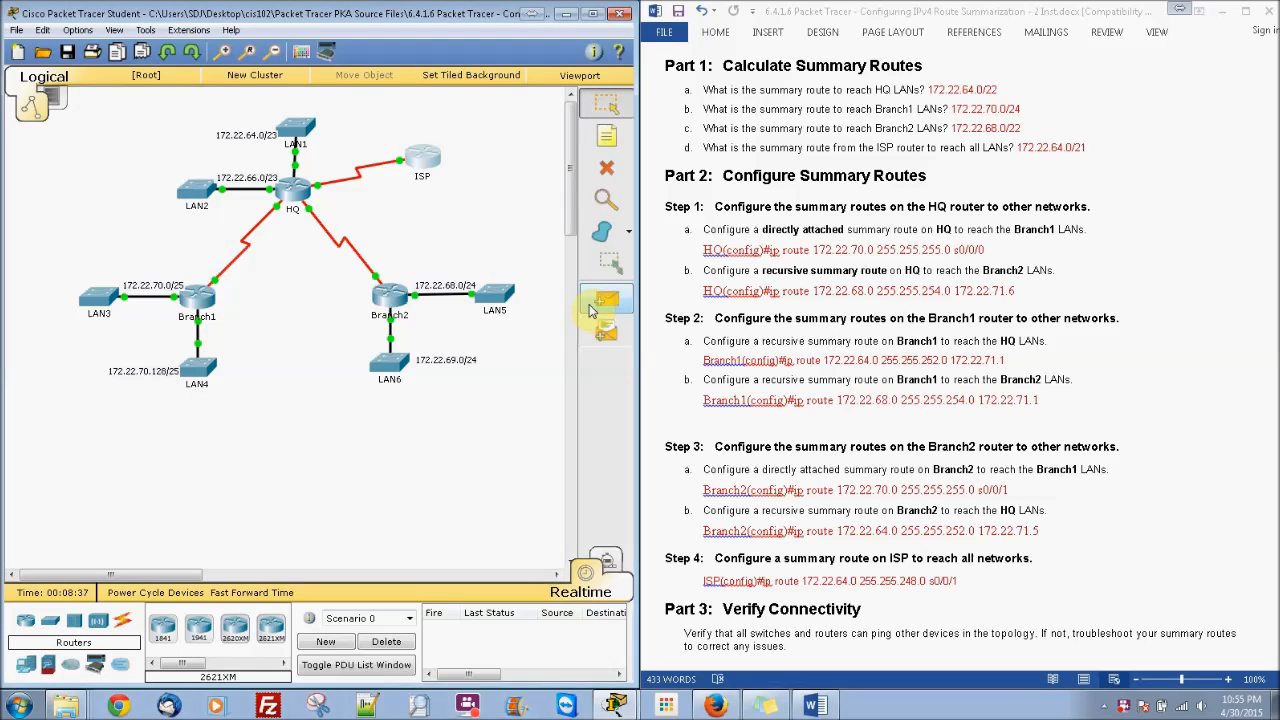
Step: Send two simple test packets from ISP to LAN4; the event list records them as Failed
left_click(598, 308)
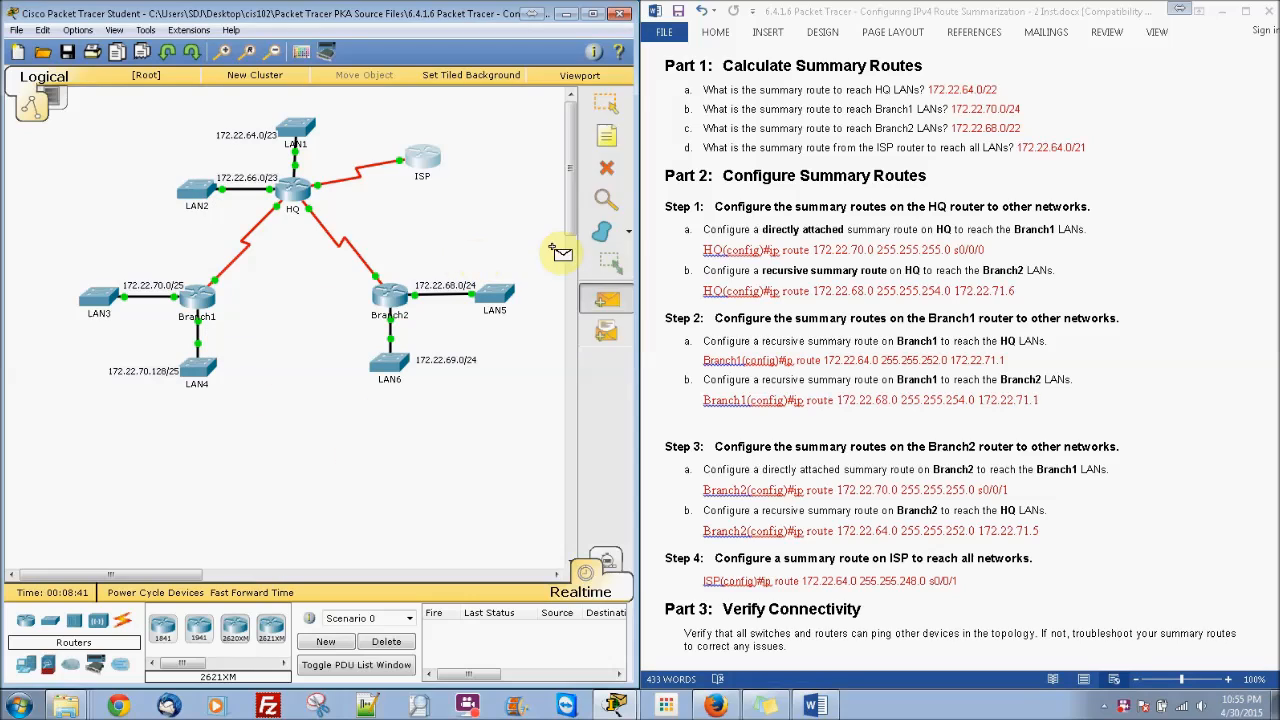
left_click(418, 150)
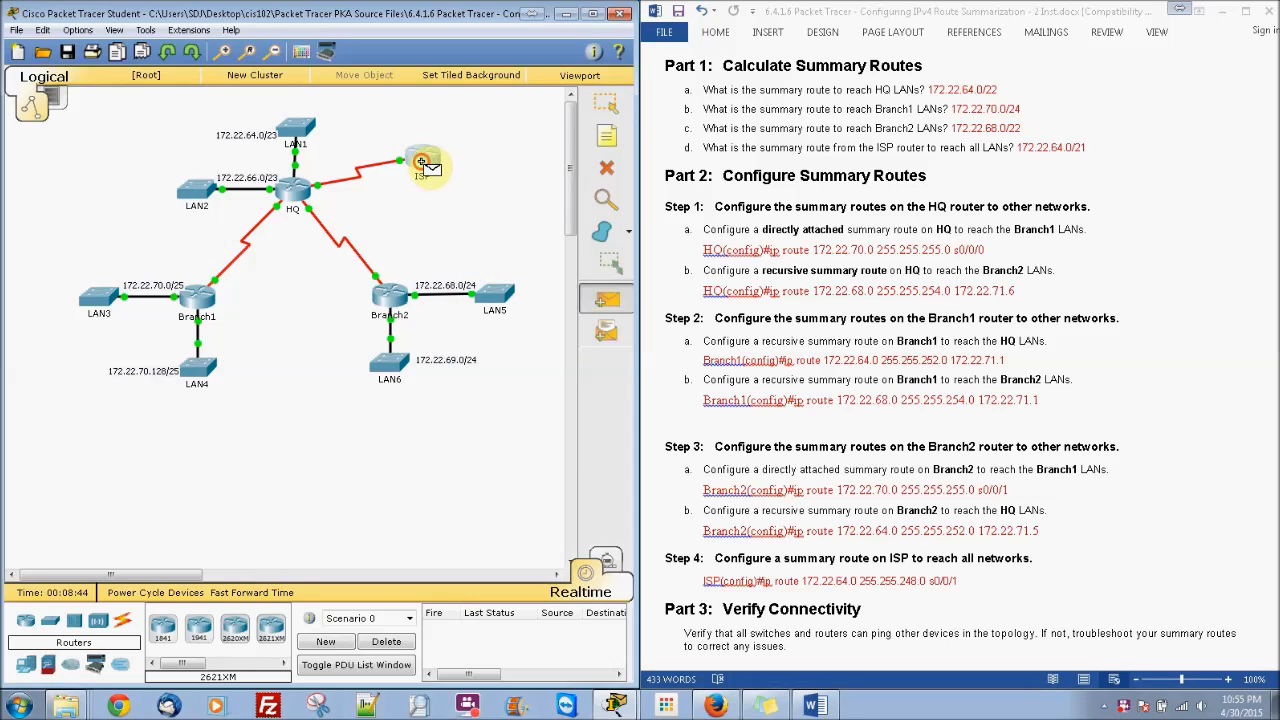
left_click(201, 366)
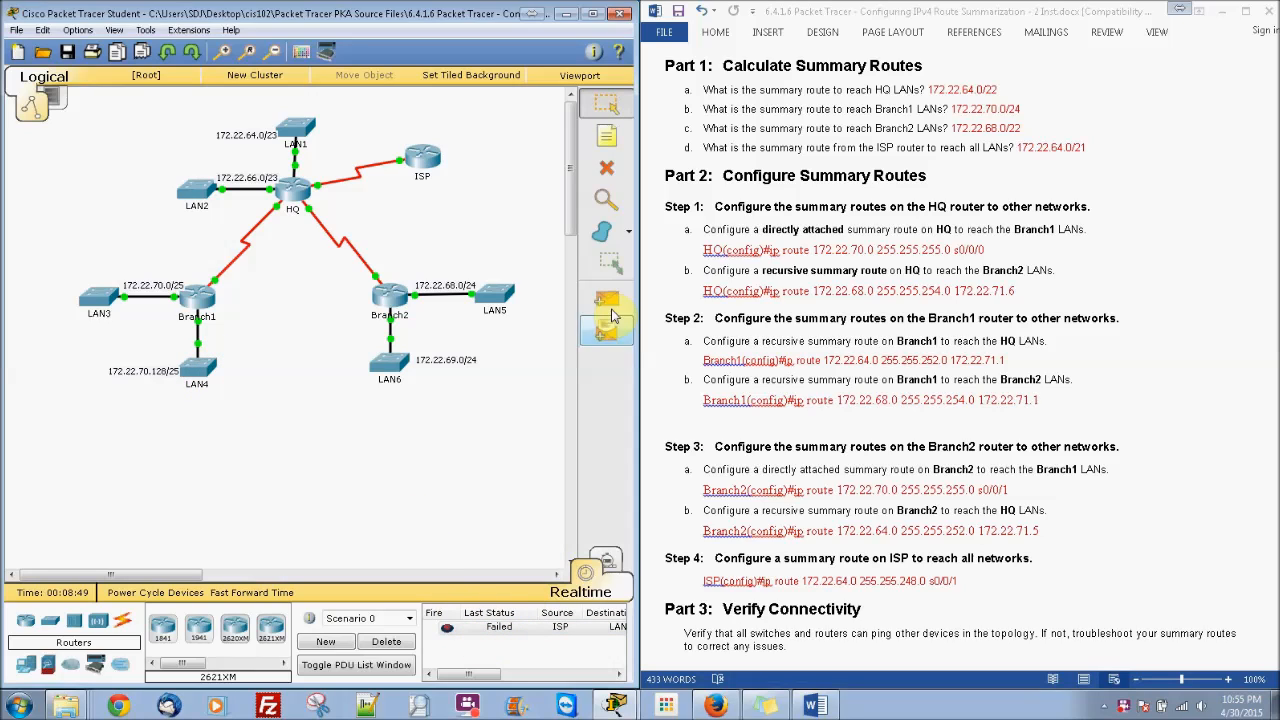
left_click(606, 300)
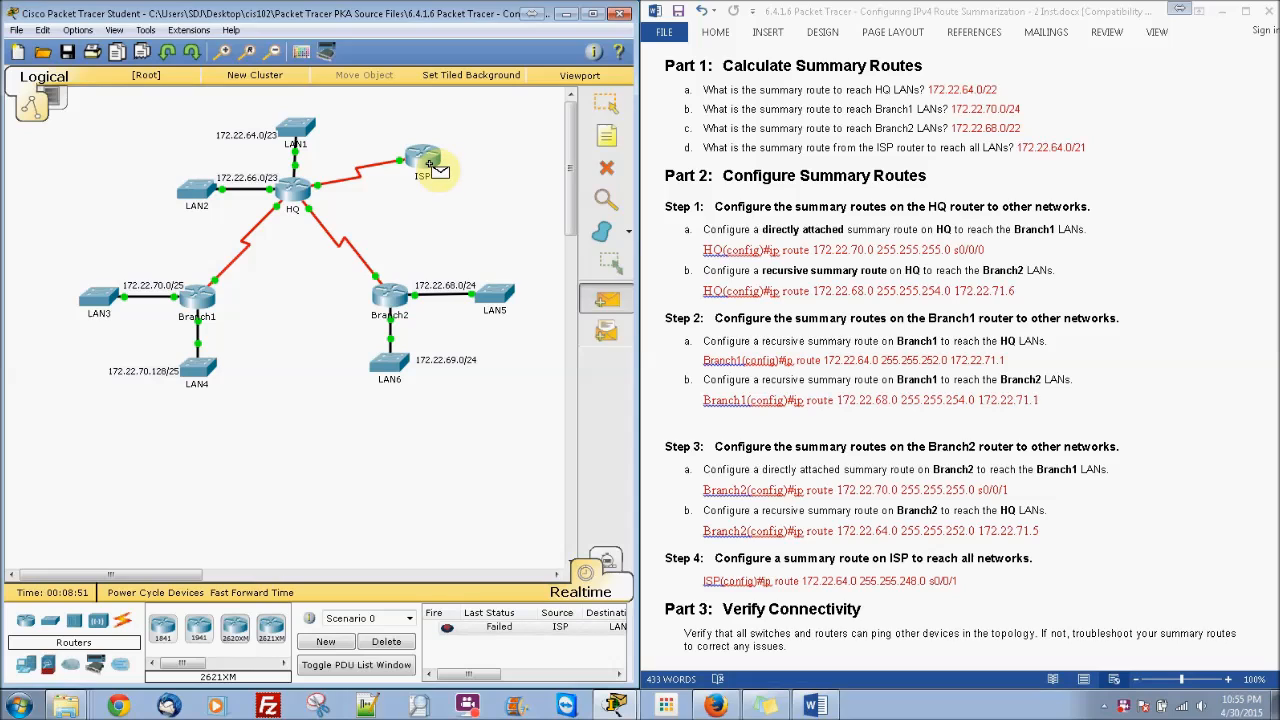
left_click(428, 164)
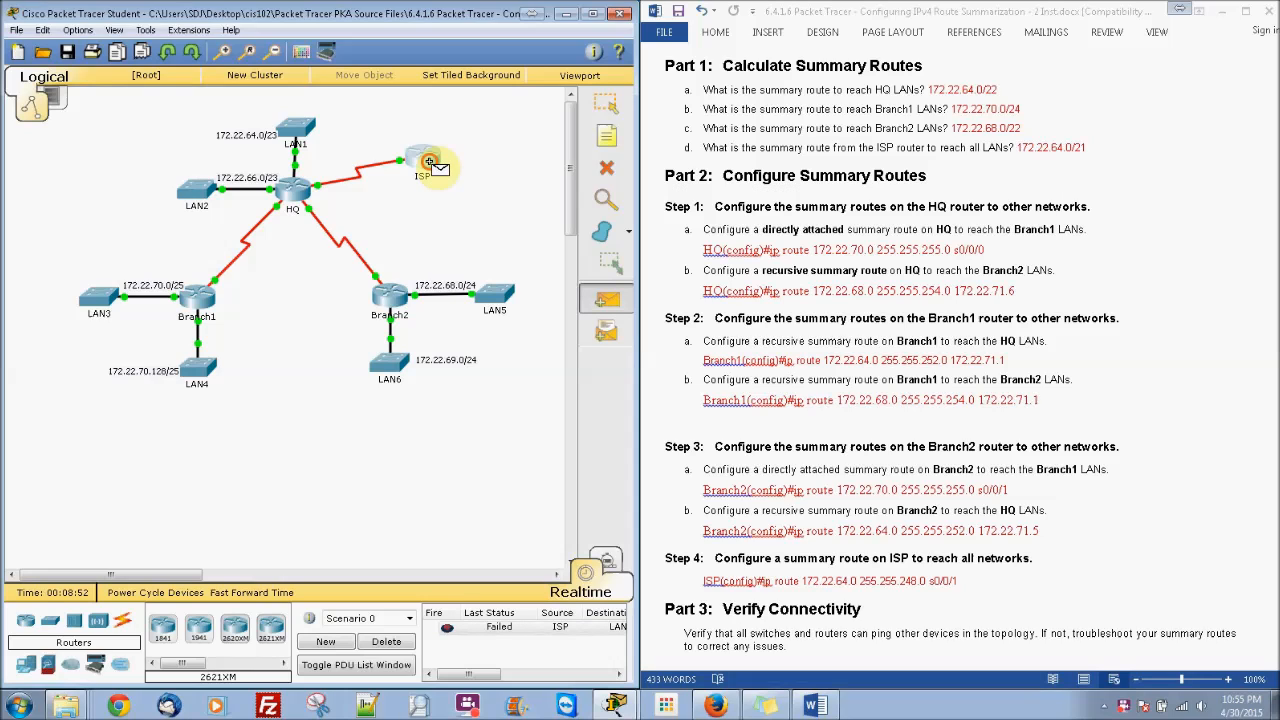
left_click(200, 380)
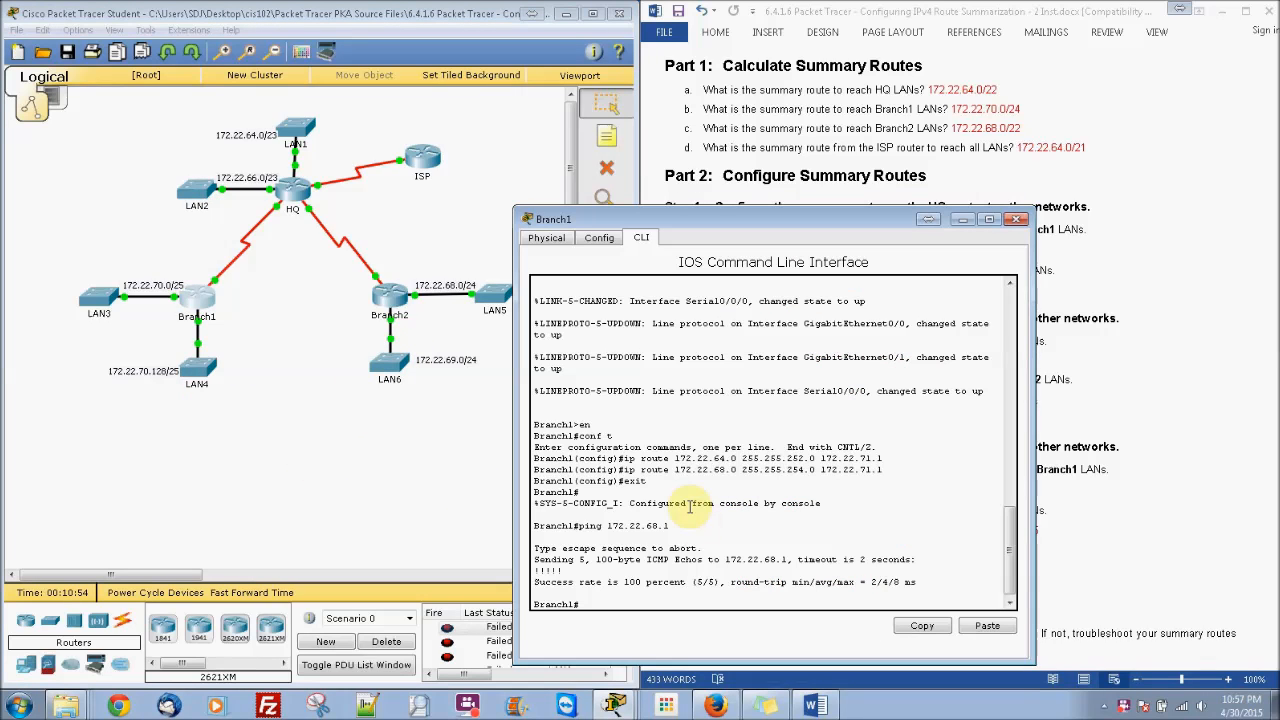
Step: View Branch2's port addresses, close the Branch1 console, and reopen Branch2's command line
left_click_drag(688, 507, 683, 496)
left_click(678, 540)
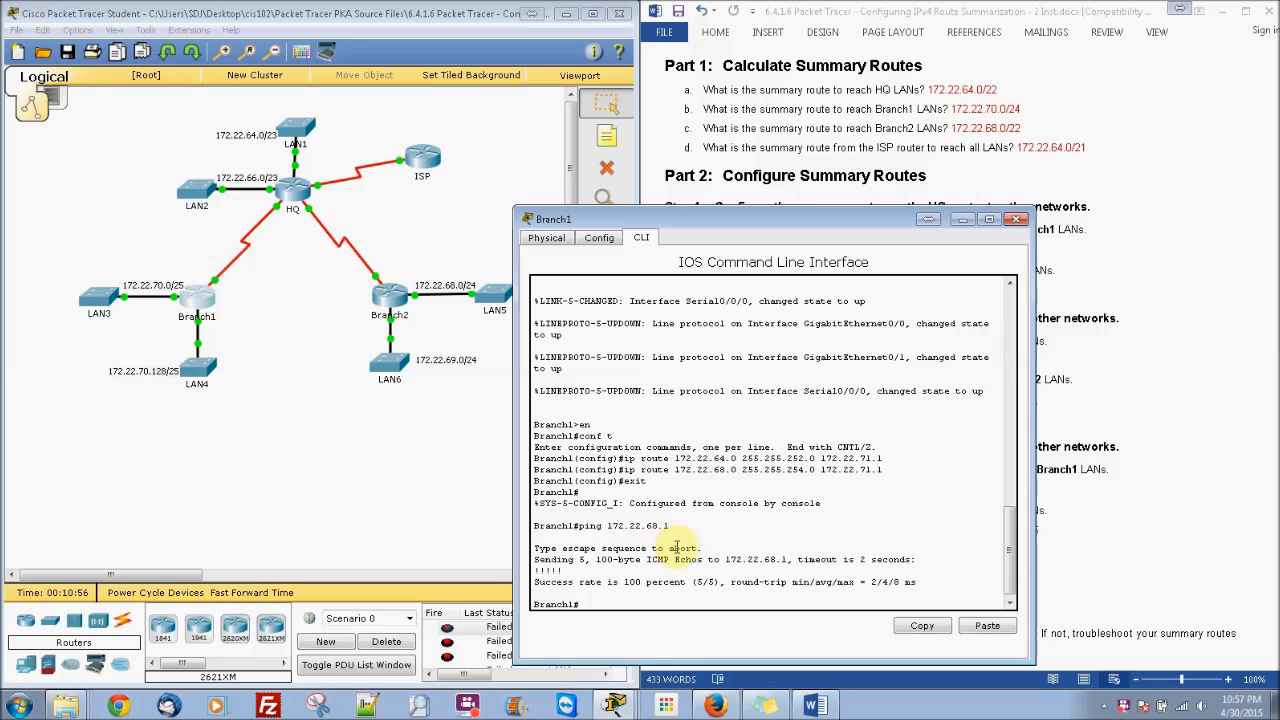
left_click(398, 302)
left_click(900, 157)
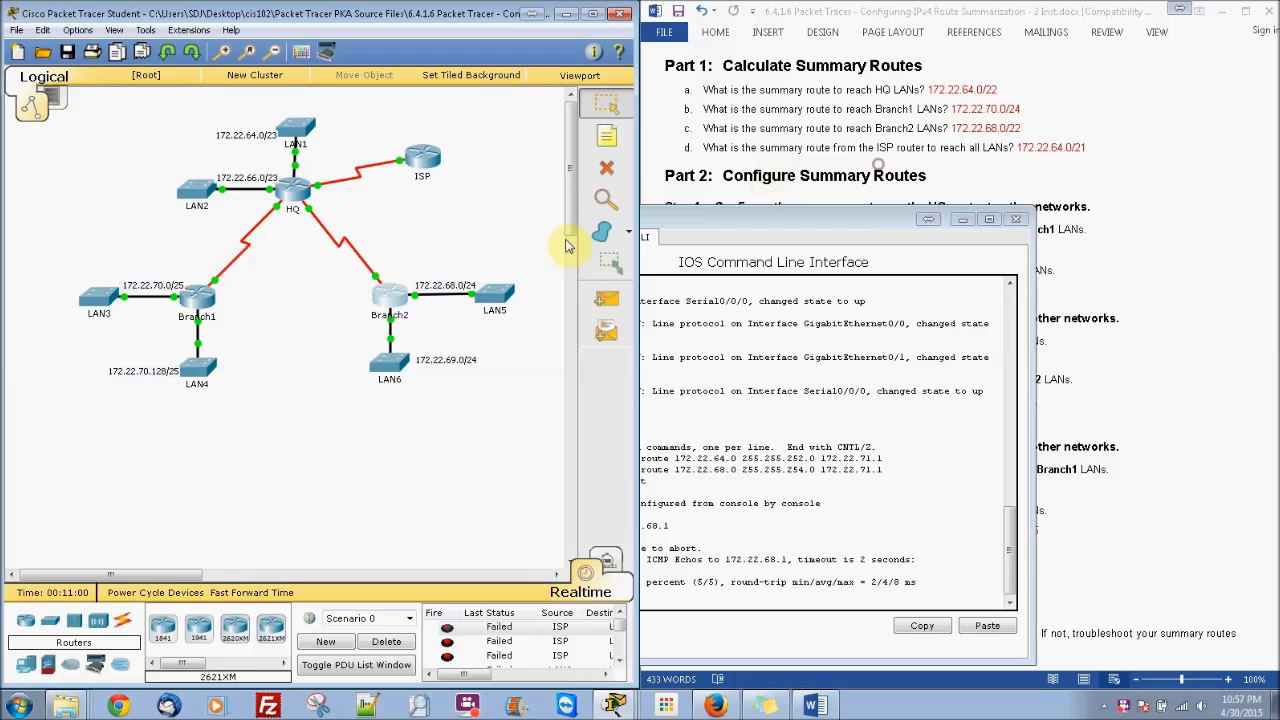
mouse_move(396, 297)
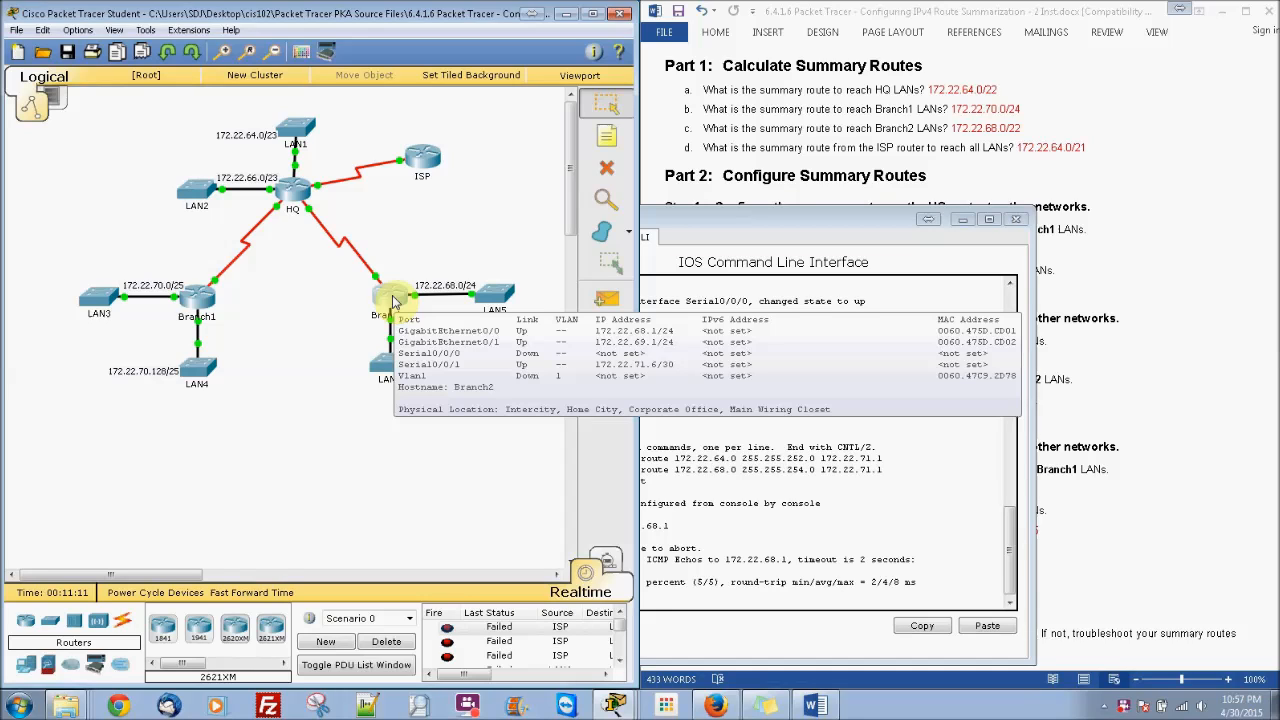
left_click(781, 560)
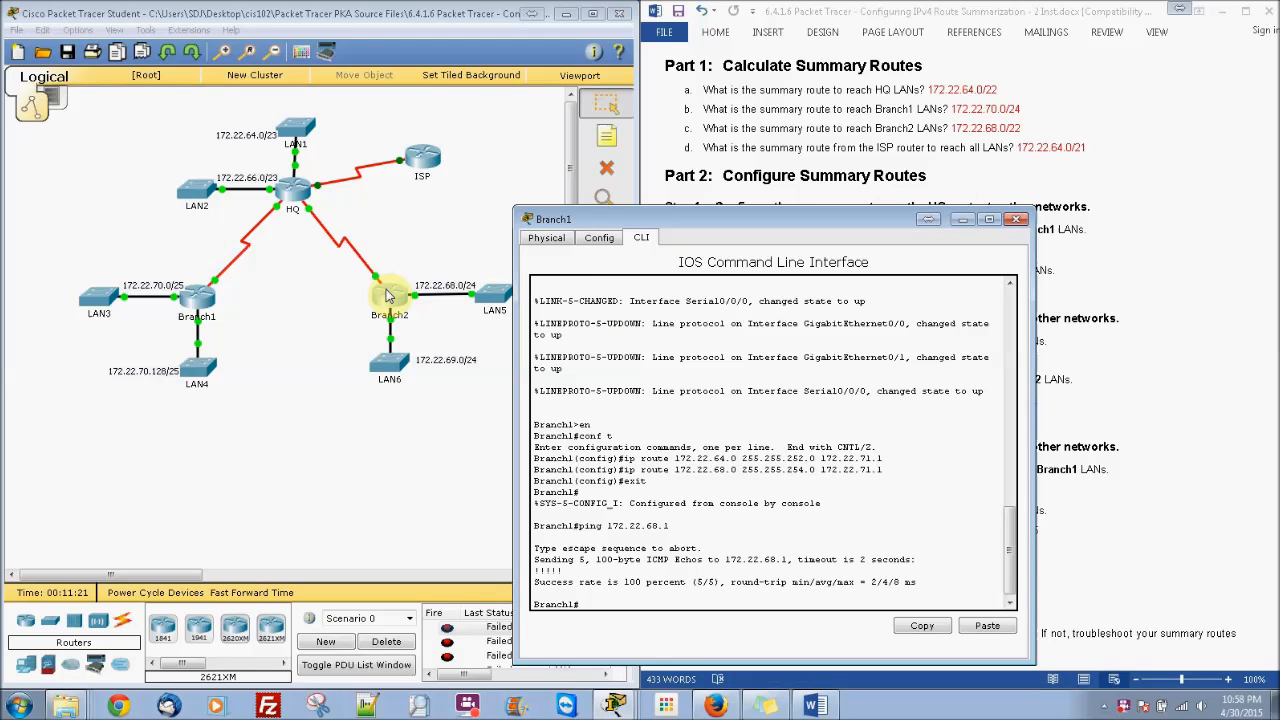
left_click(1017, 219)
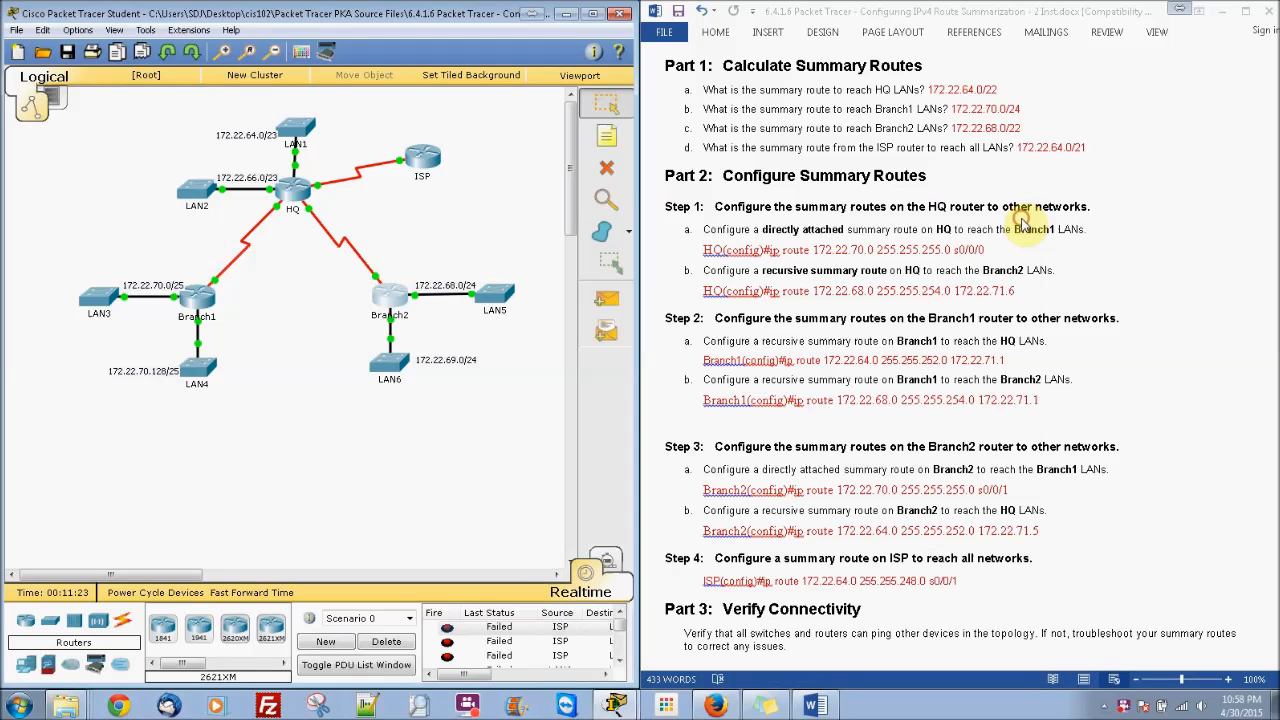
left_click(389, 296)
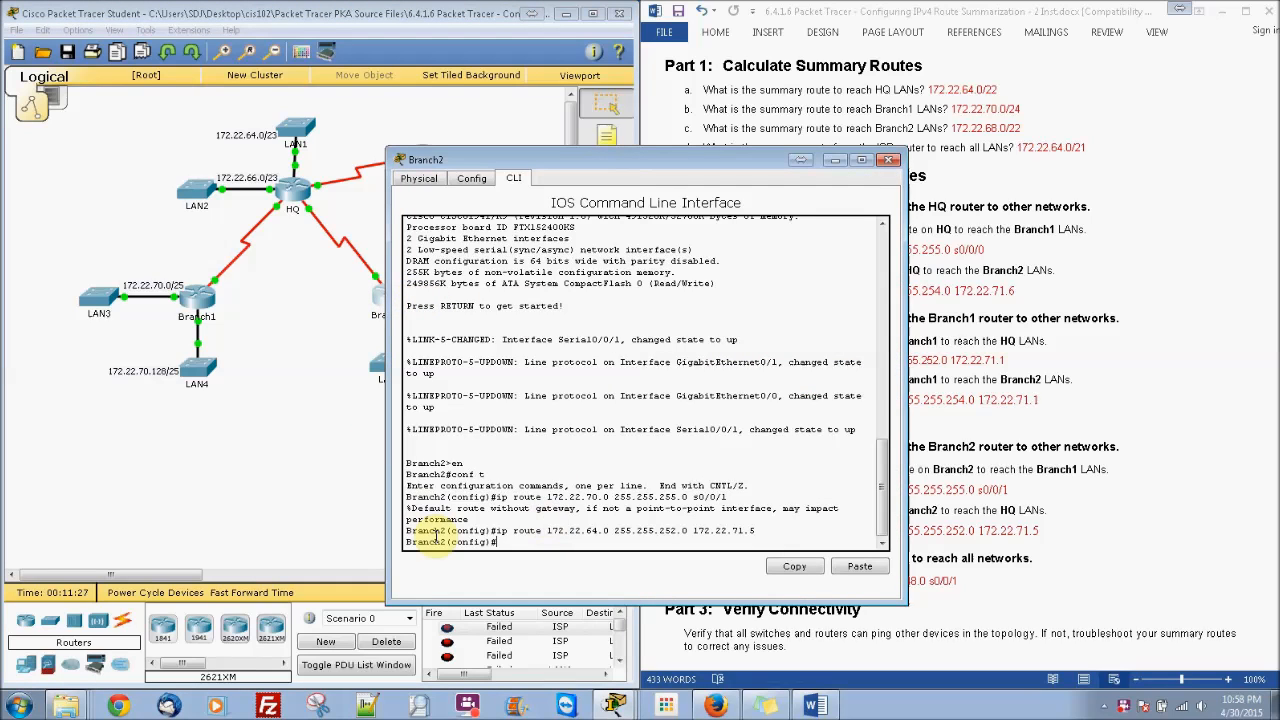
Step: Exit configuration mode on Branch2 and read Branch1's LAN address from the topology
type("exit")
key("Return")
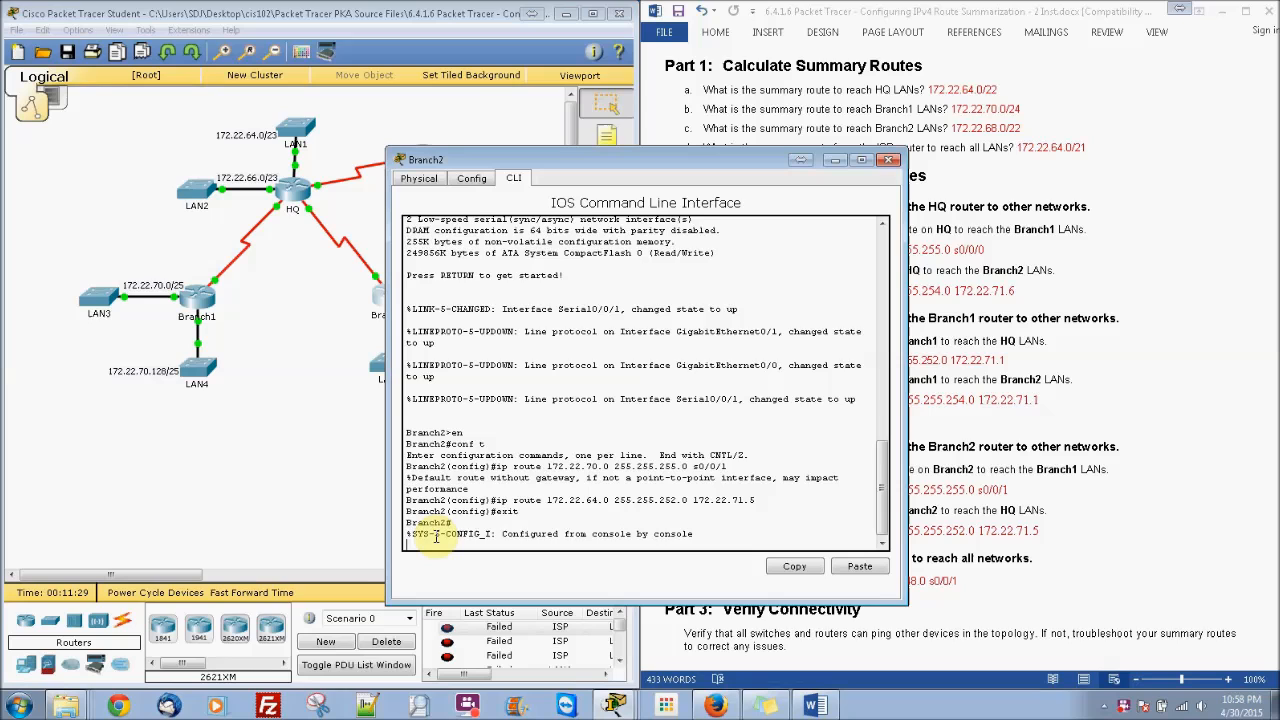
key("Return")
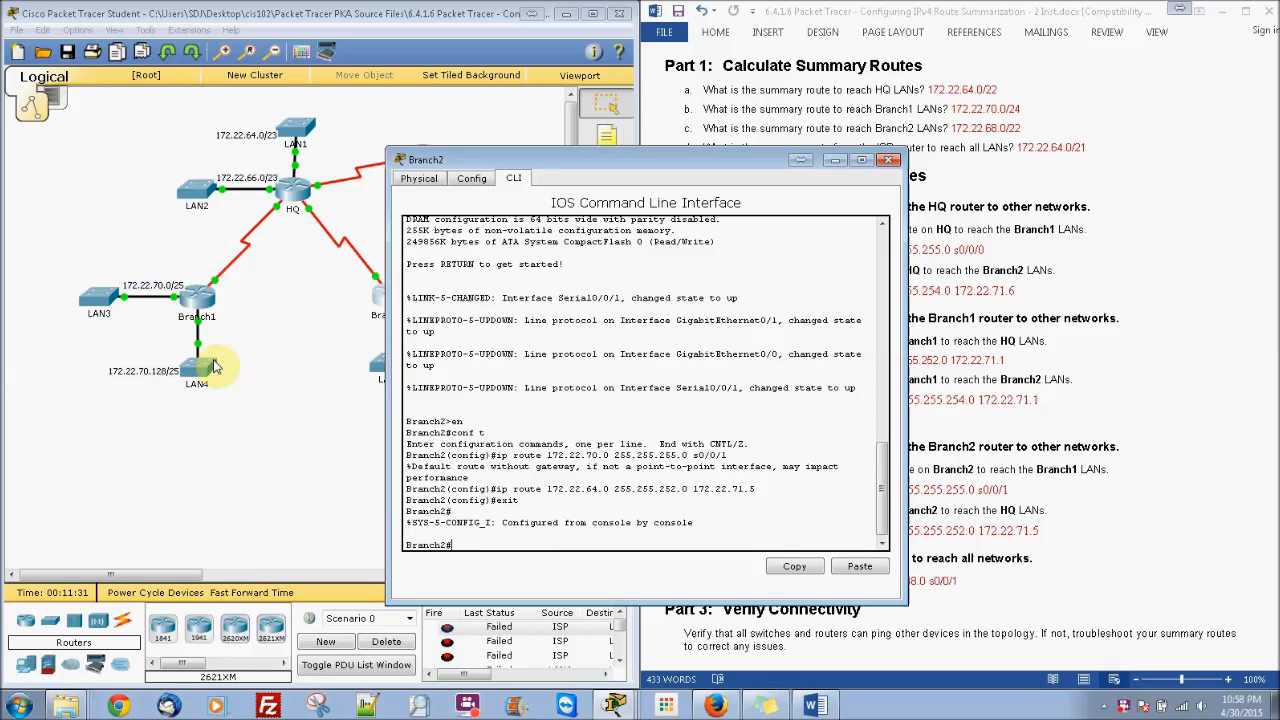
left_click(268, 328)
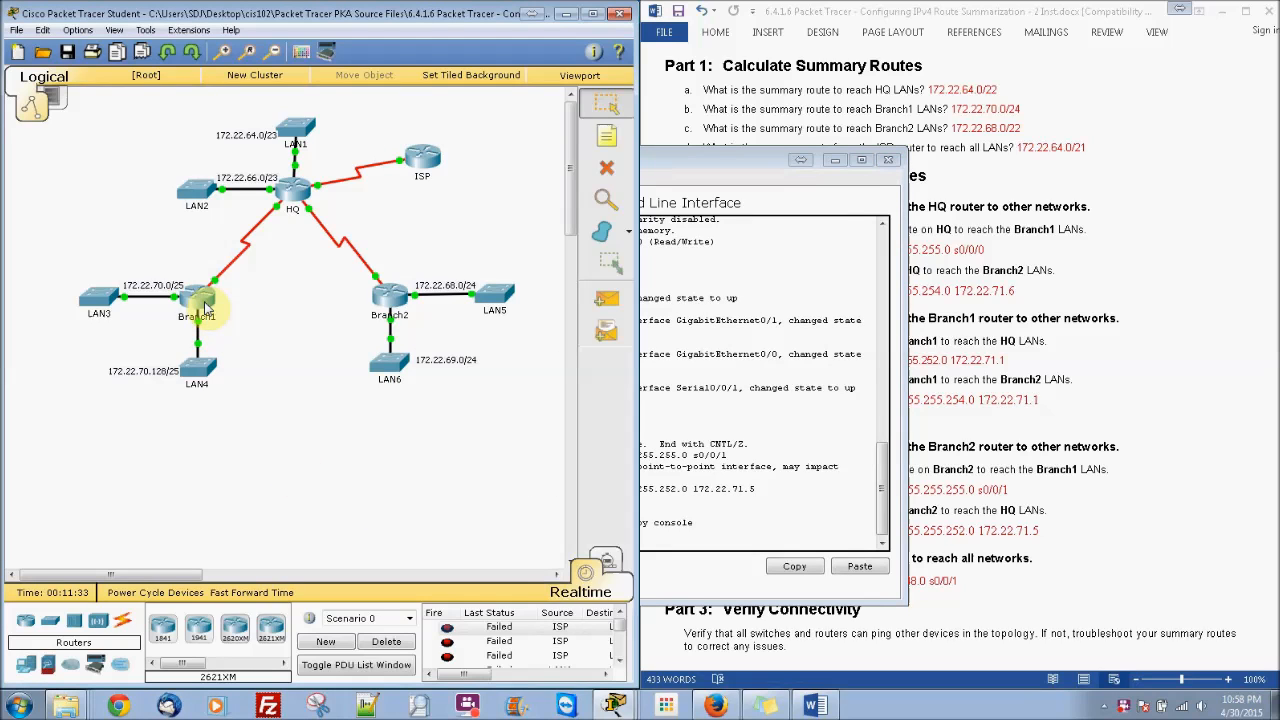
mouse_move(205, 309)
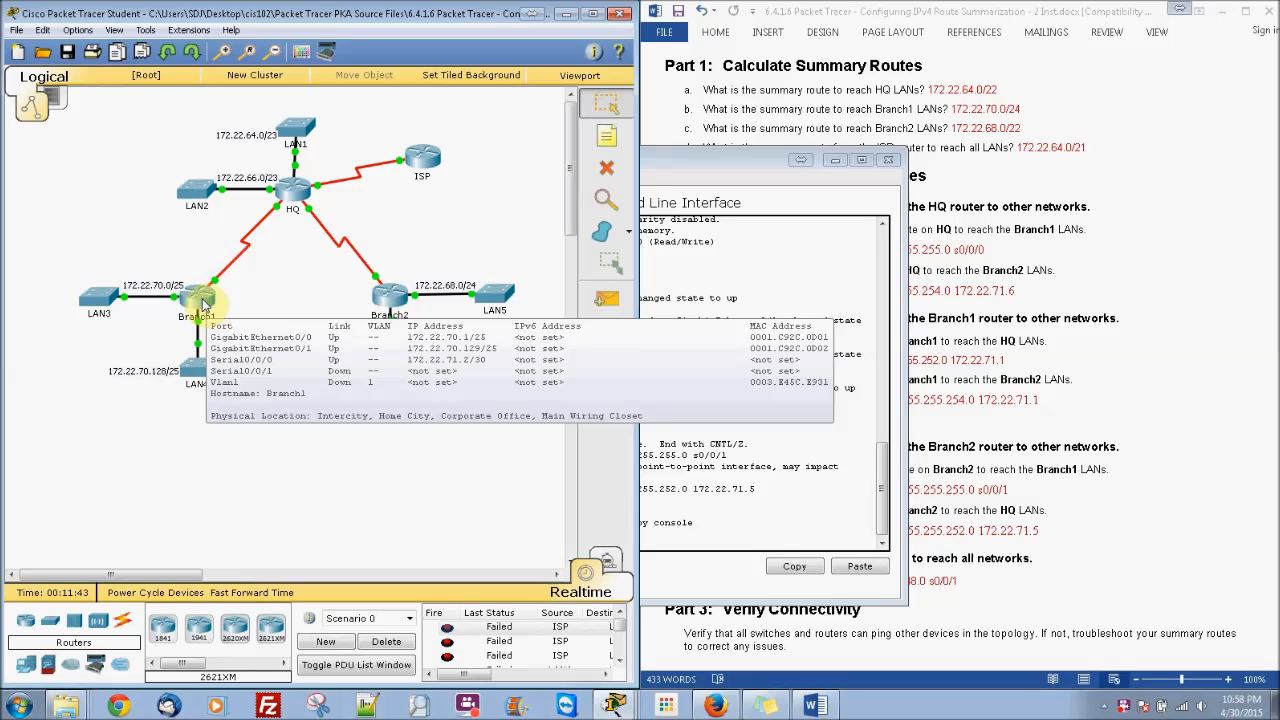
left_click(813, 336)
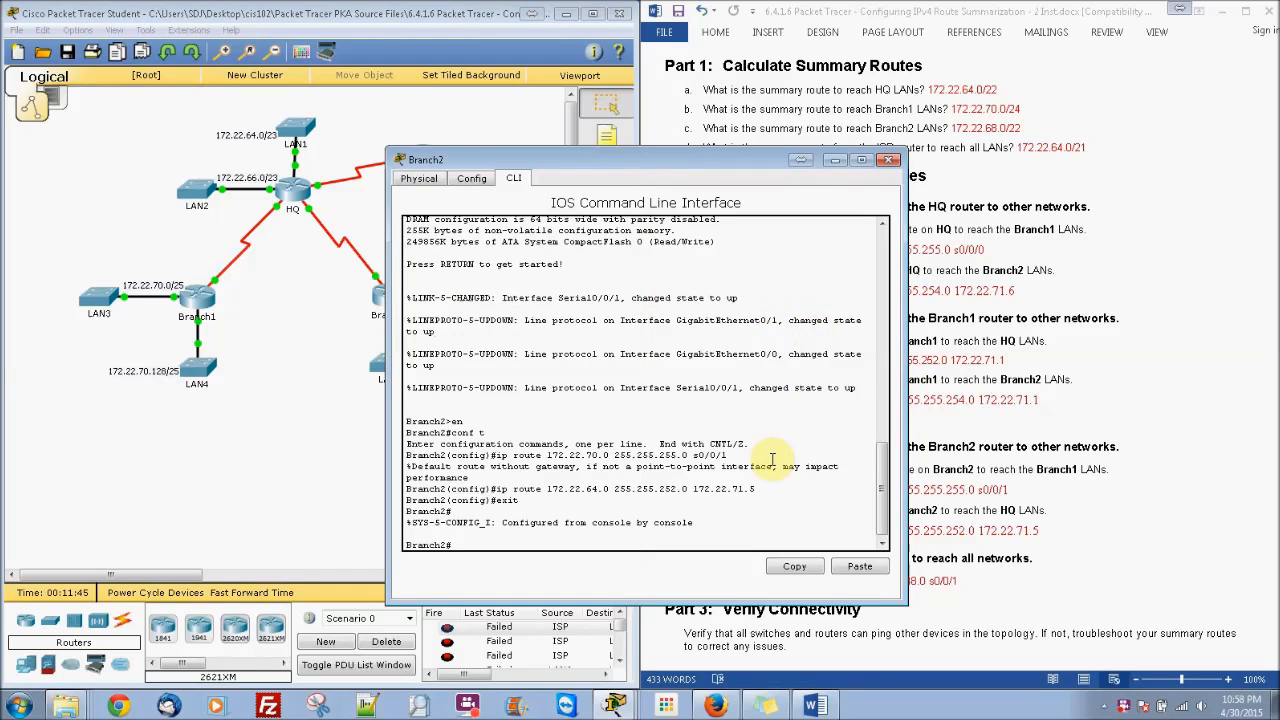
Step: Ping 172.22.70.1 from Branch2, getting 100 percent (5/5) success
type("ping 172.22")
left_click(298, 352)
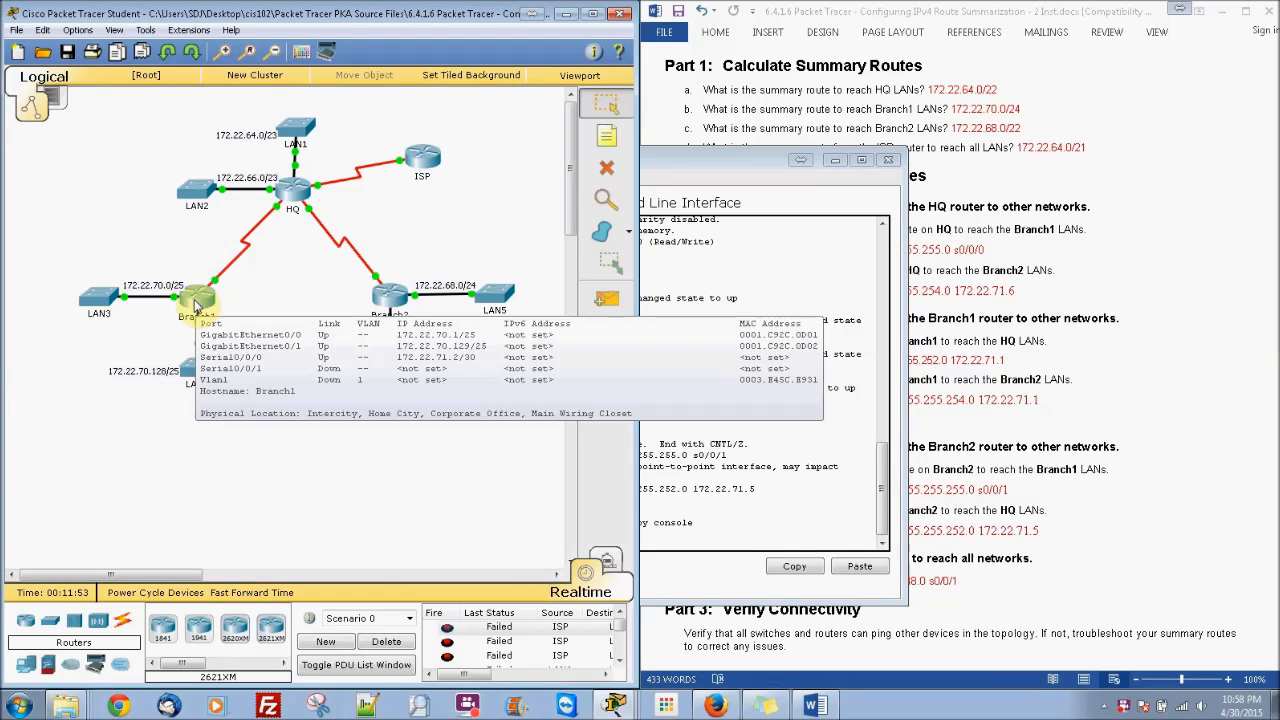
left_click(735, 482)
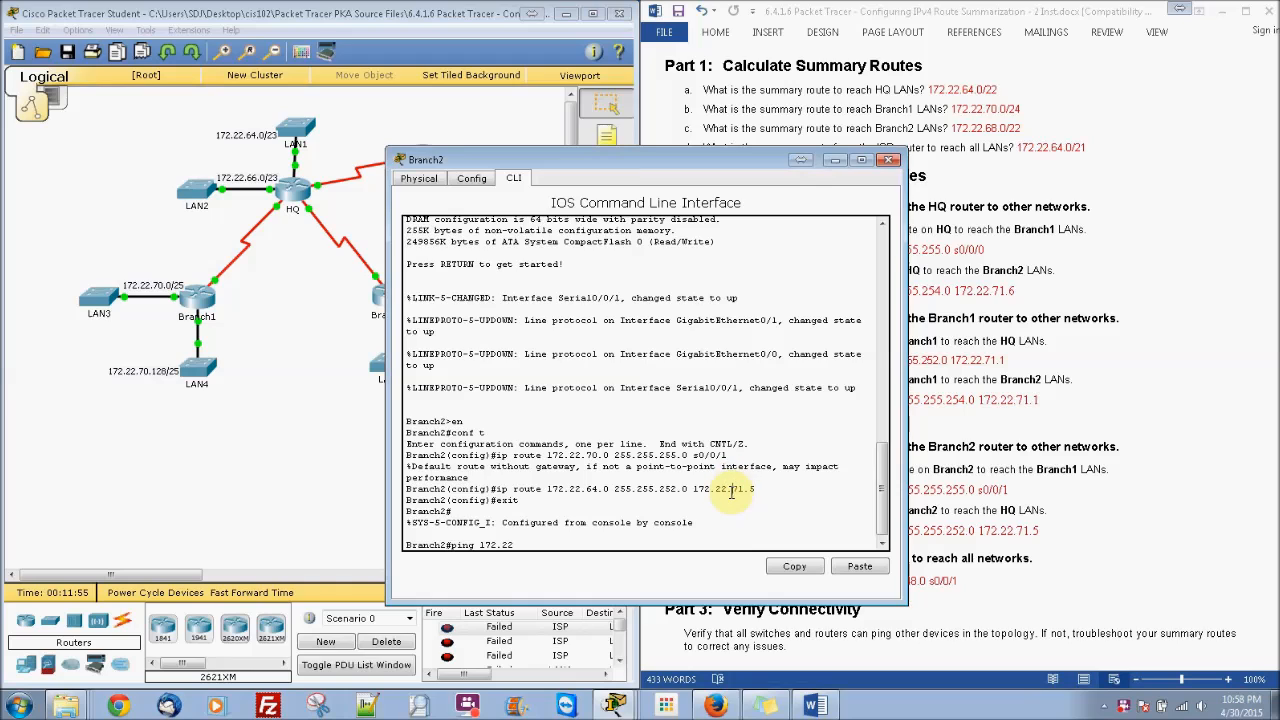
type("ping 172.22.70.1")
key("Return")
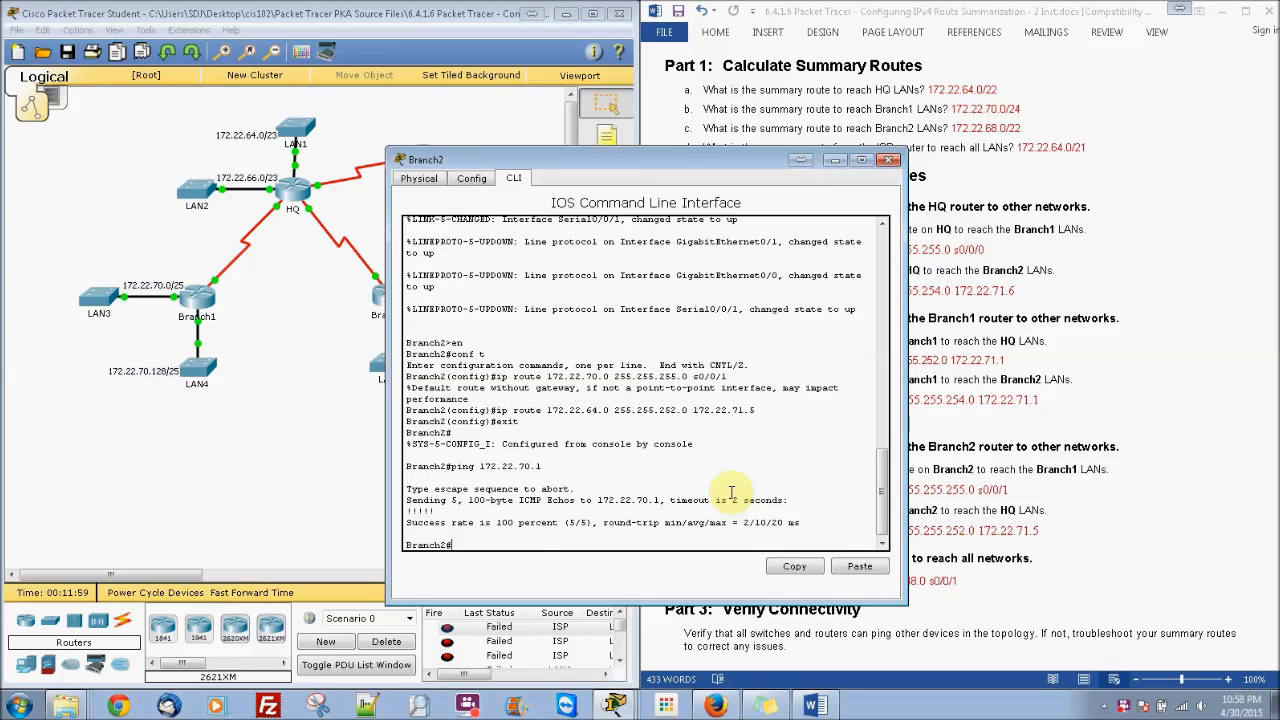
left_click(285, 438)
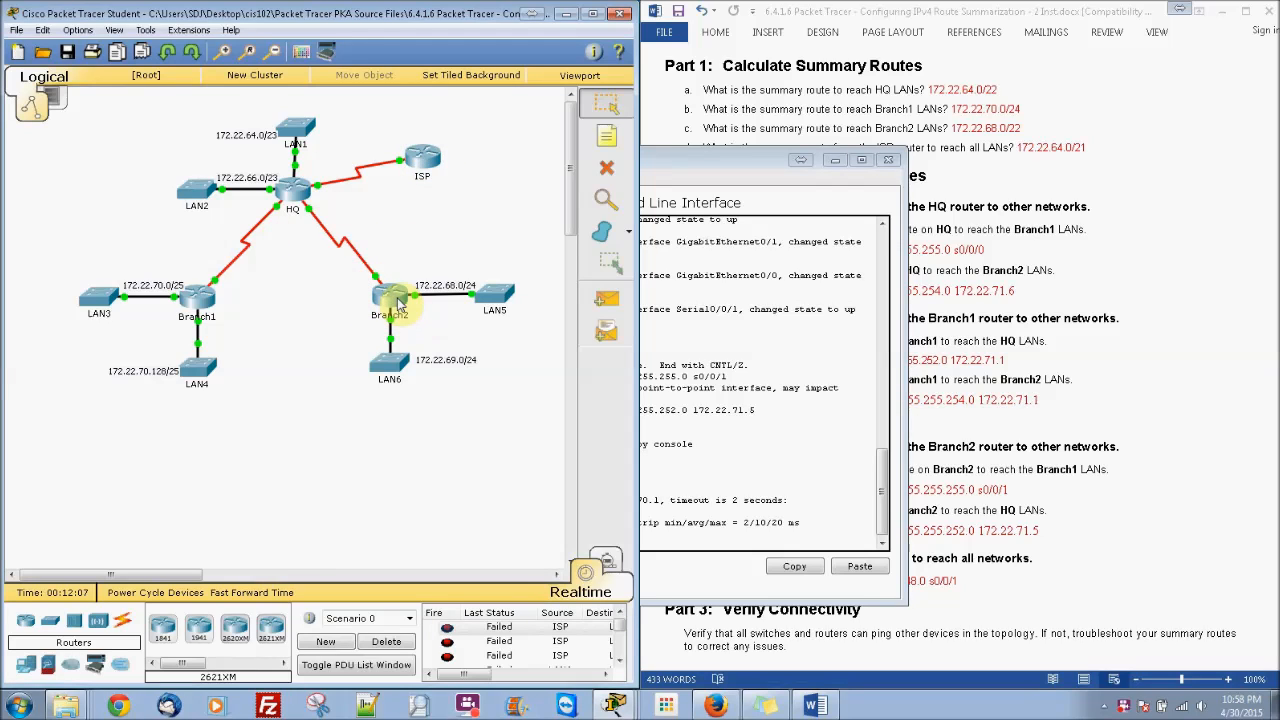
left_click(390, 364)
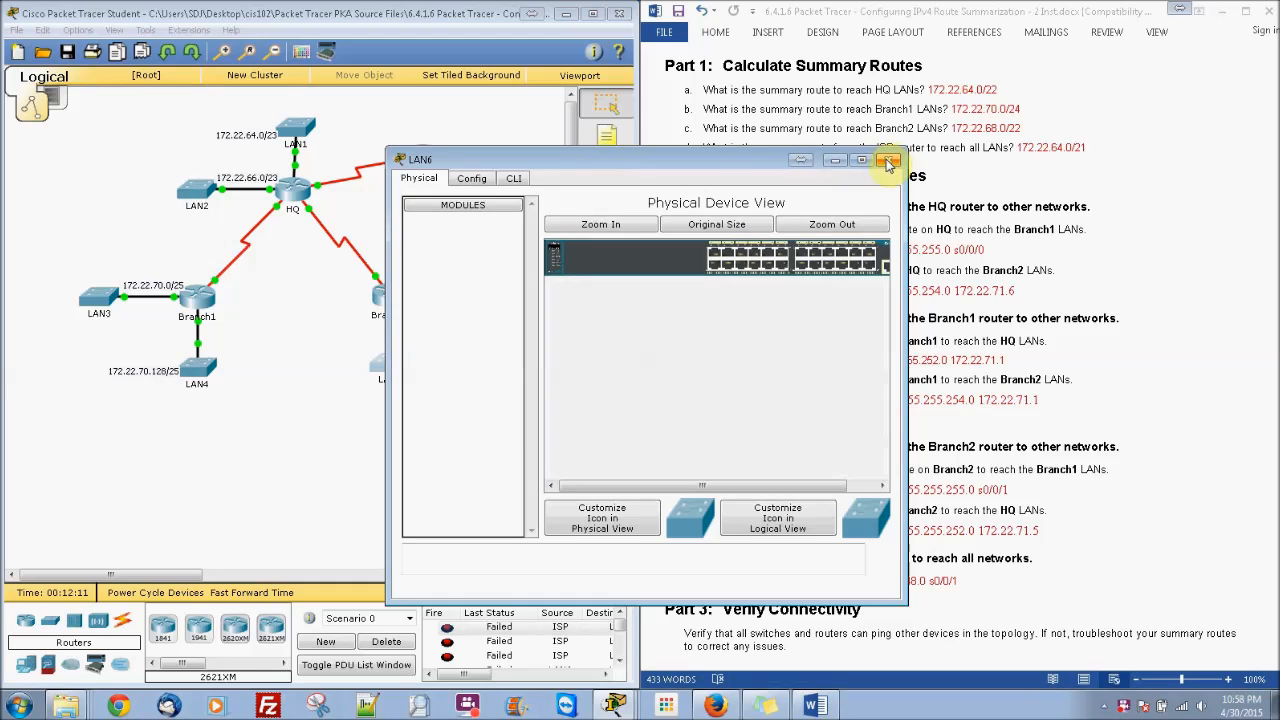
Step: Bring up LAN6's command line and check the ISP router's address
left_click(513, 178)
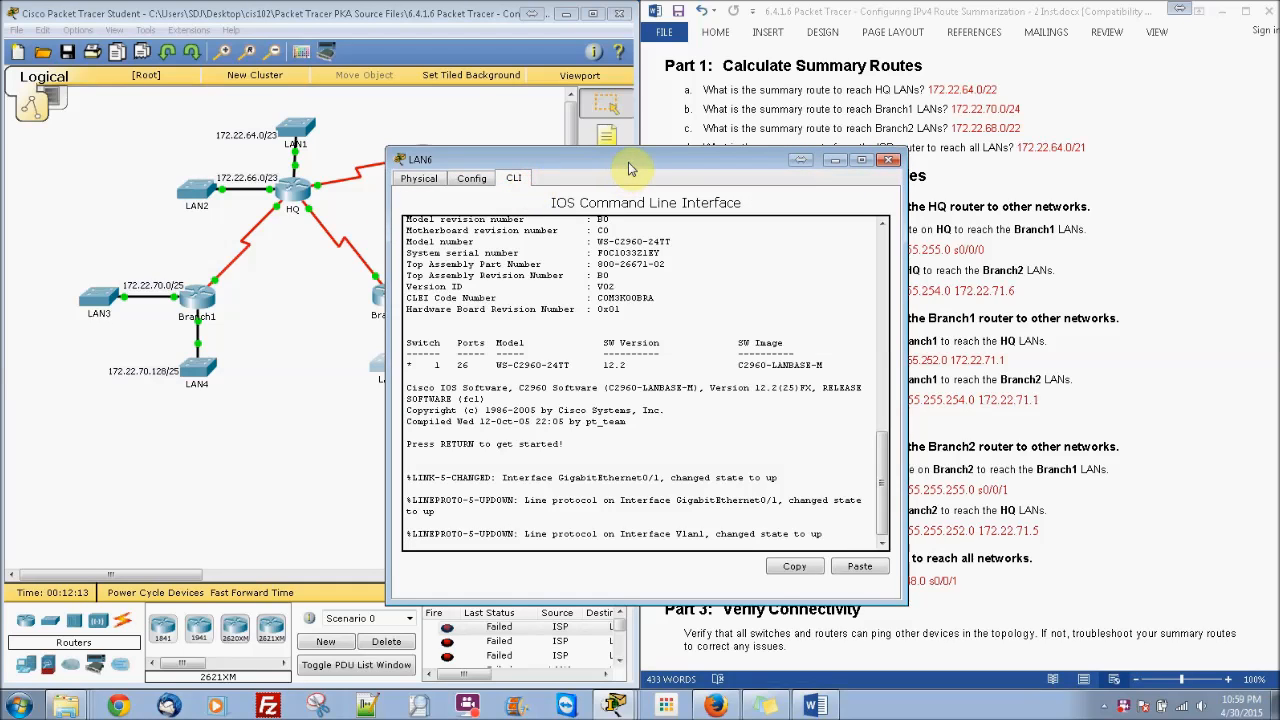
left_click_drag(628, 161, 882, 252)
left_click(422, 156)
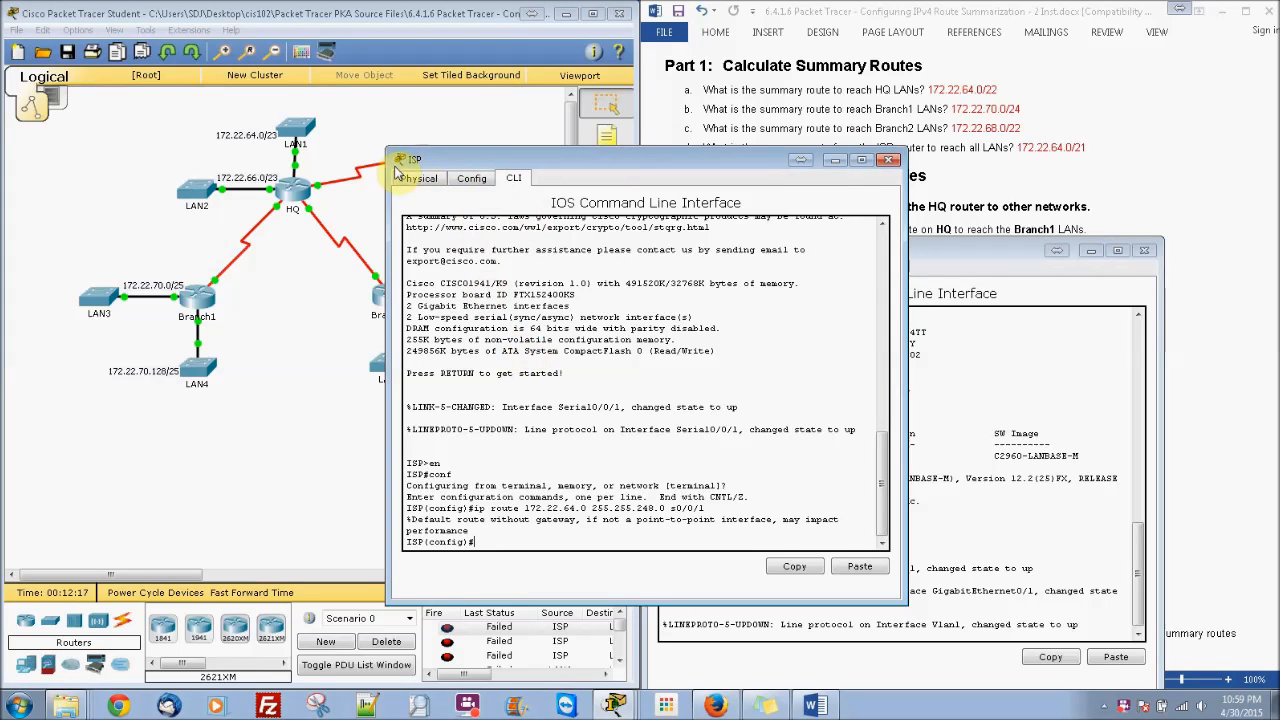
left_click(888, 160)
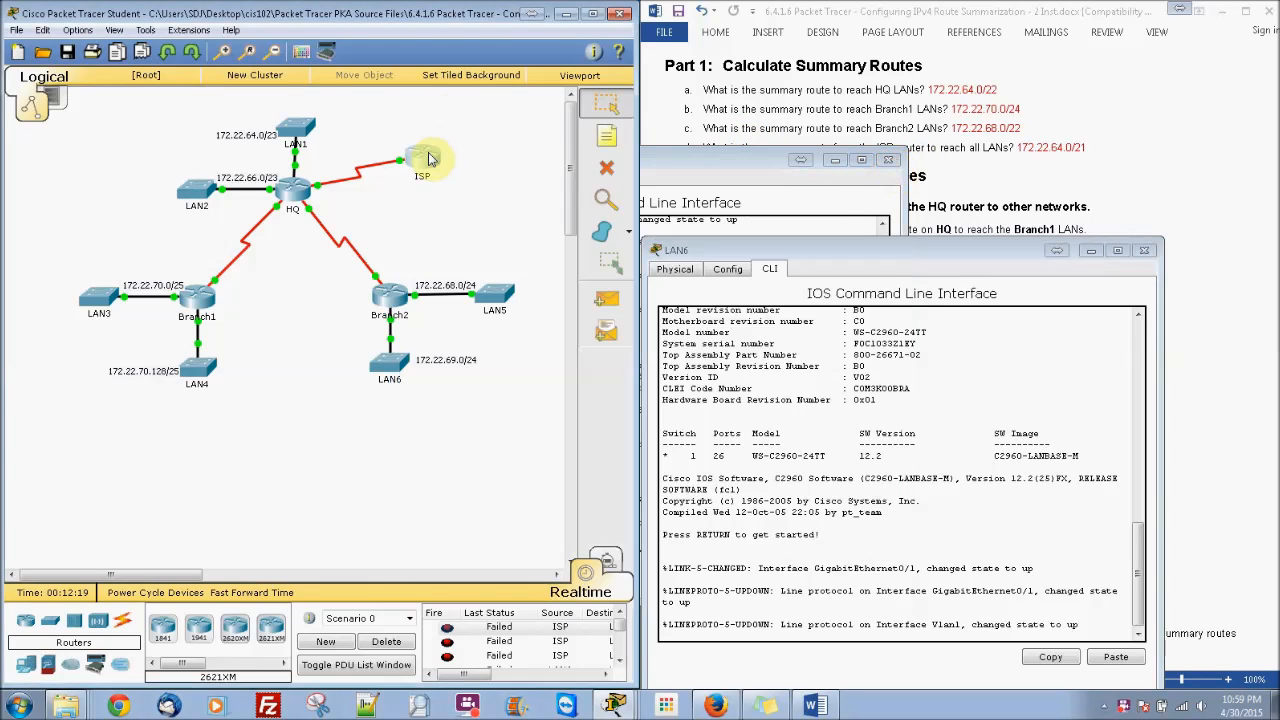
mouse_move(428, 155)
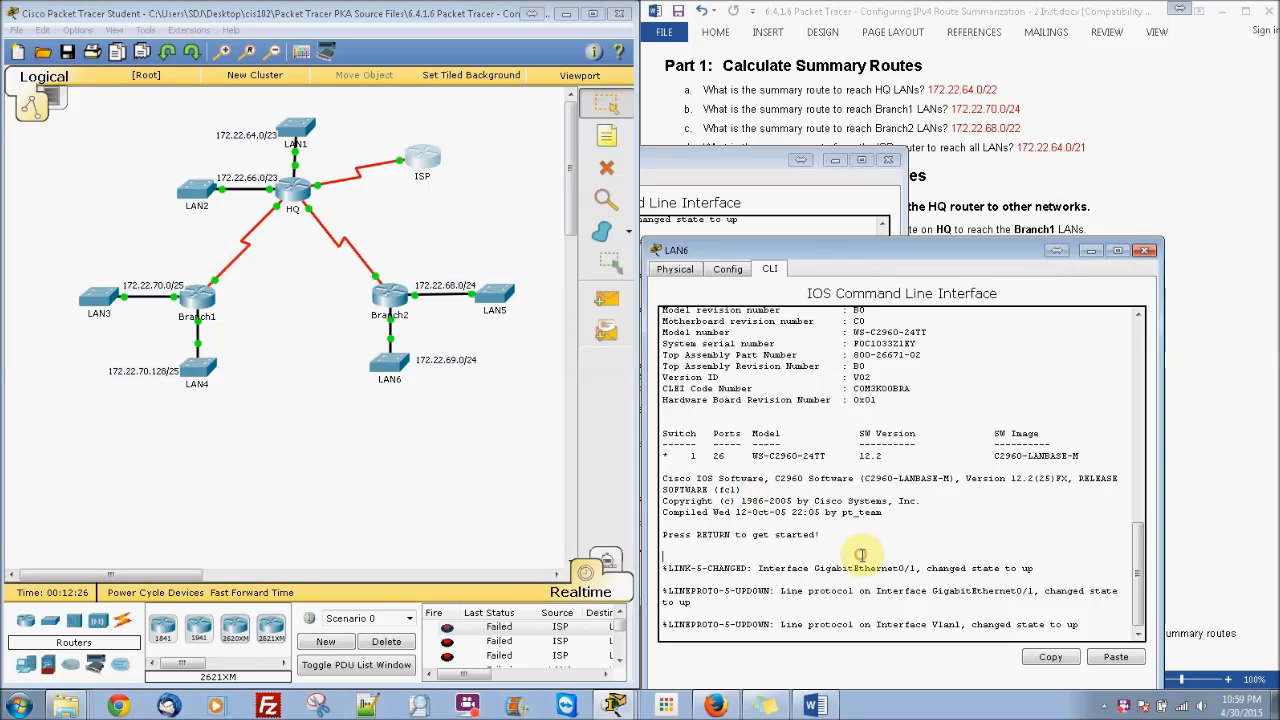
Step: Enter privileged mode on LAN6 and ping 198.0.0.1 with 5/5 success
key("Return")
type("en")
key("Return")
type("ping 198")
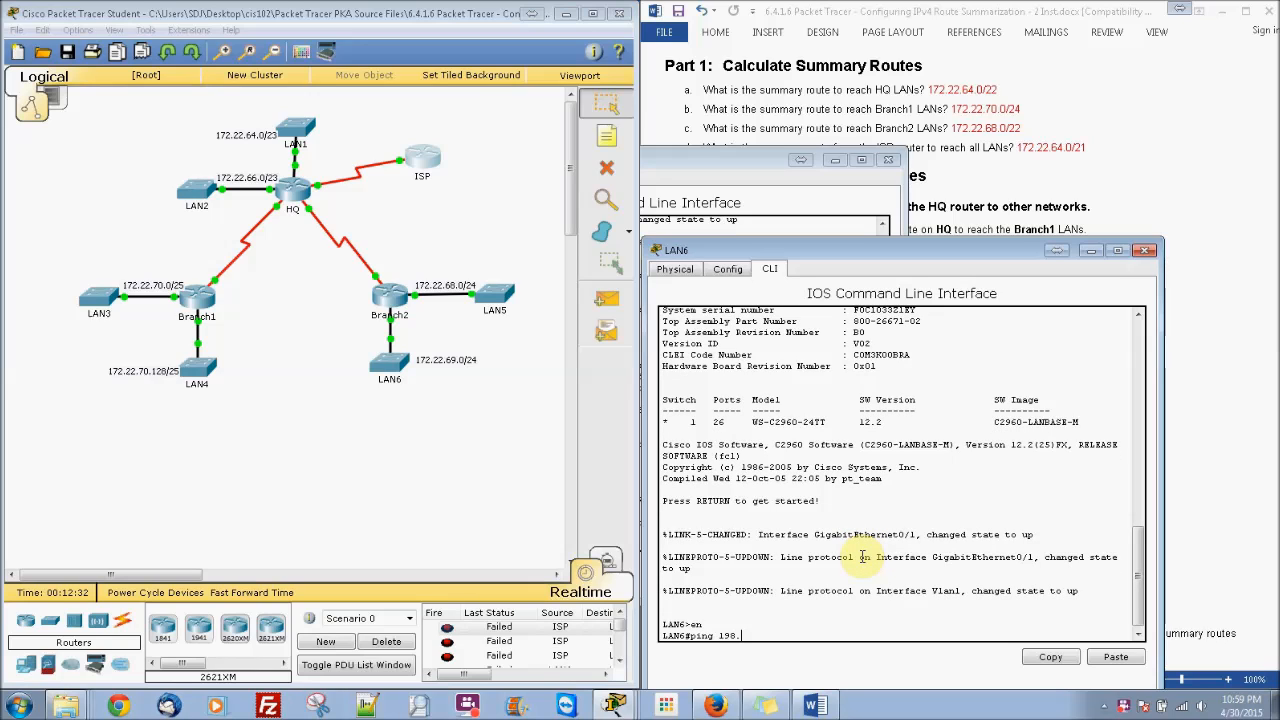
type(".0.0.1")
key("Return")
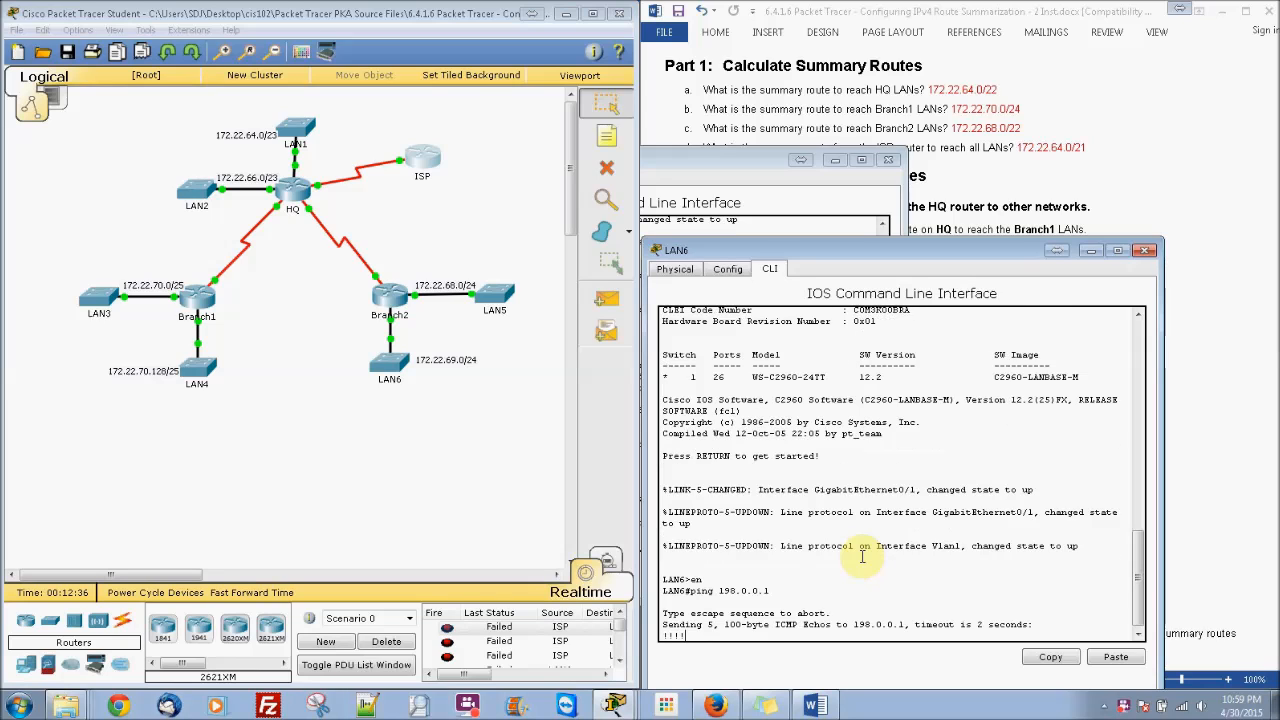
left_click(388, 370)
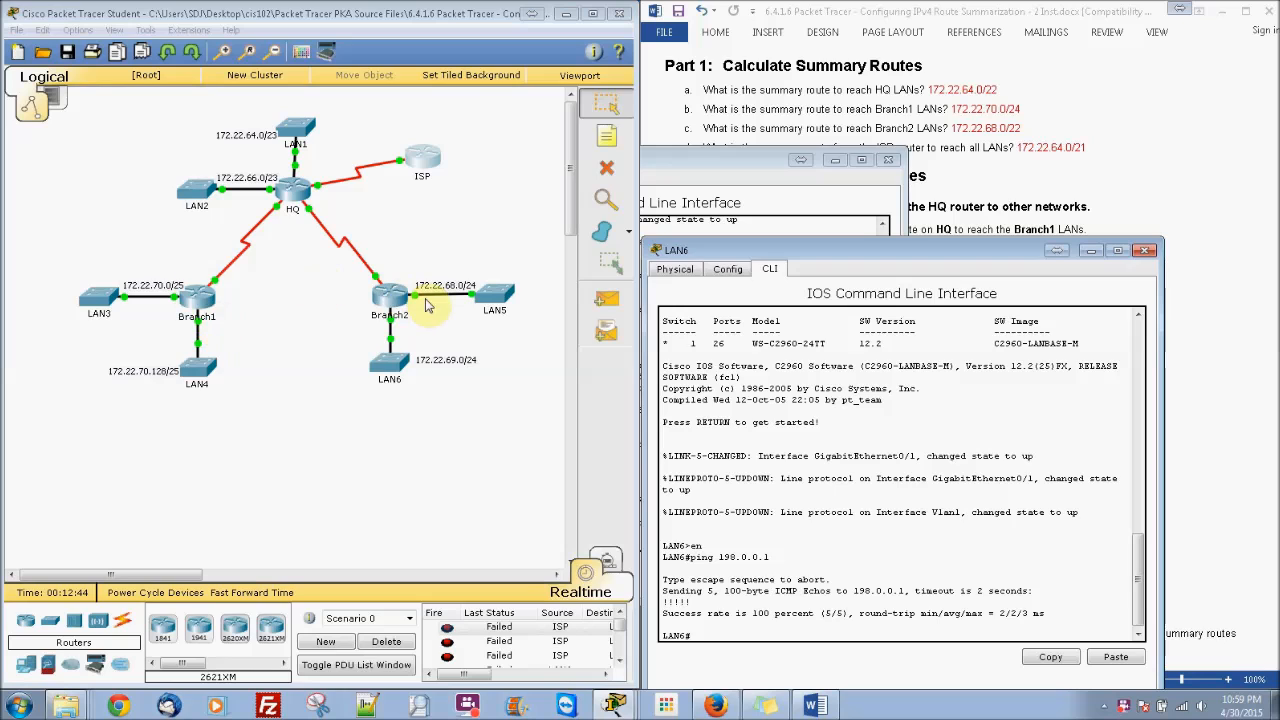
left_click(213, 303)
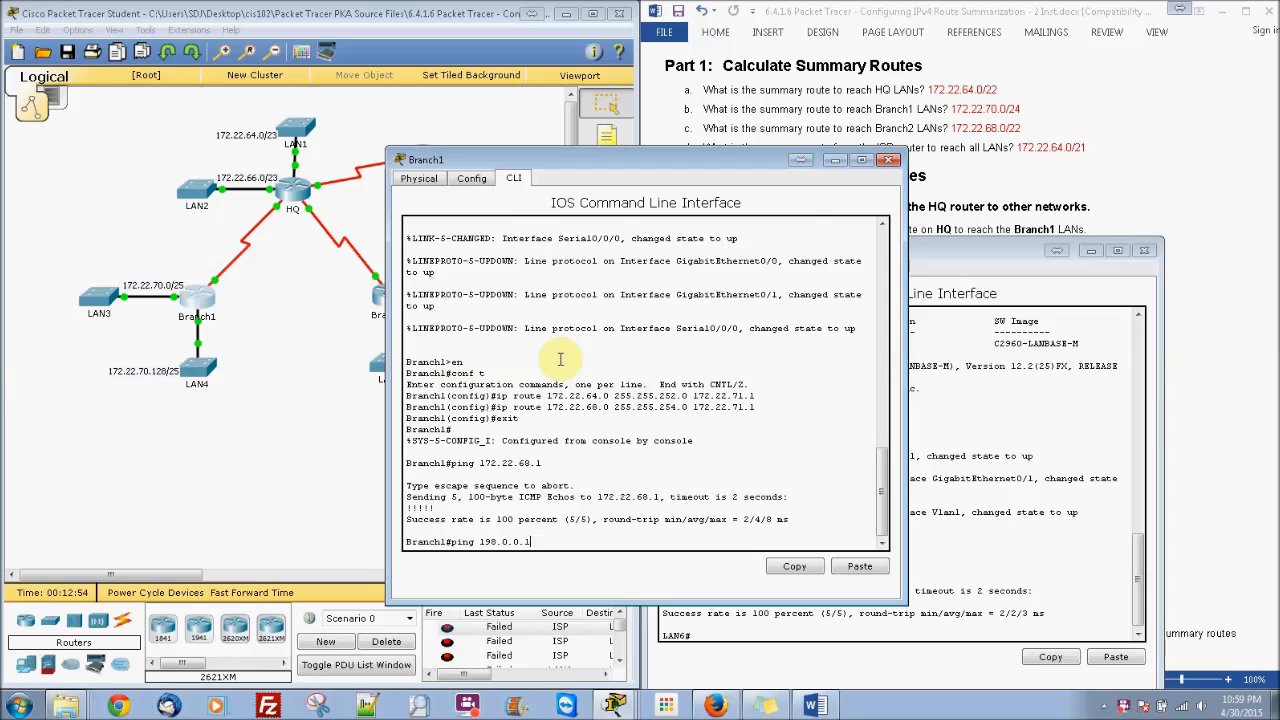
Step: Run the ping to 198.0.0.1 from Branch1 (5/5 success) and close its console
key("Return")
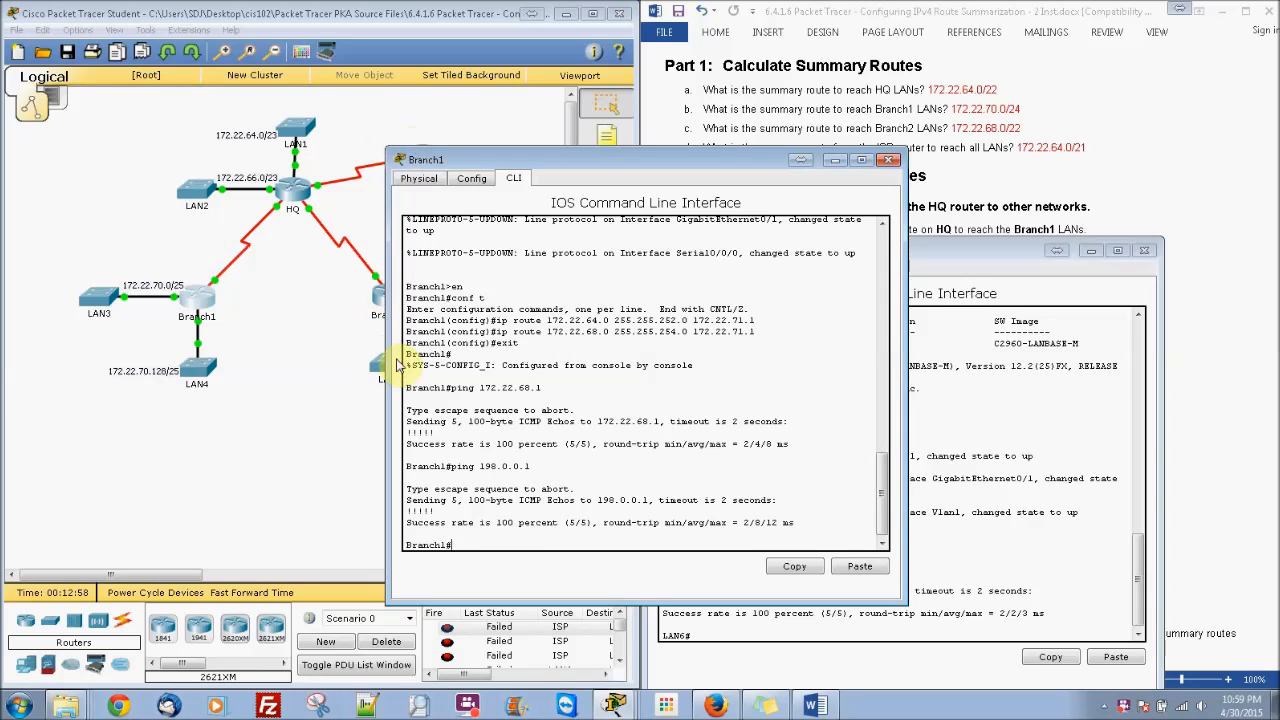
left_click(889, 161)
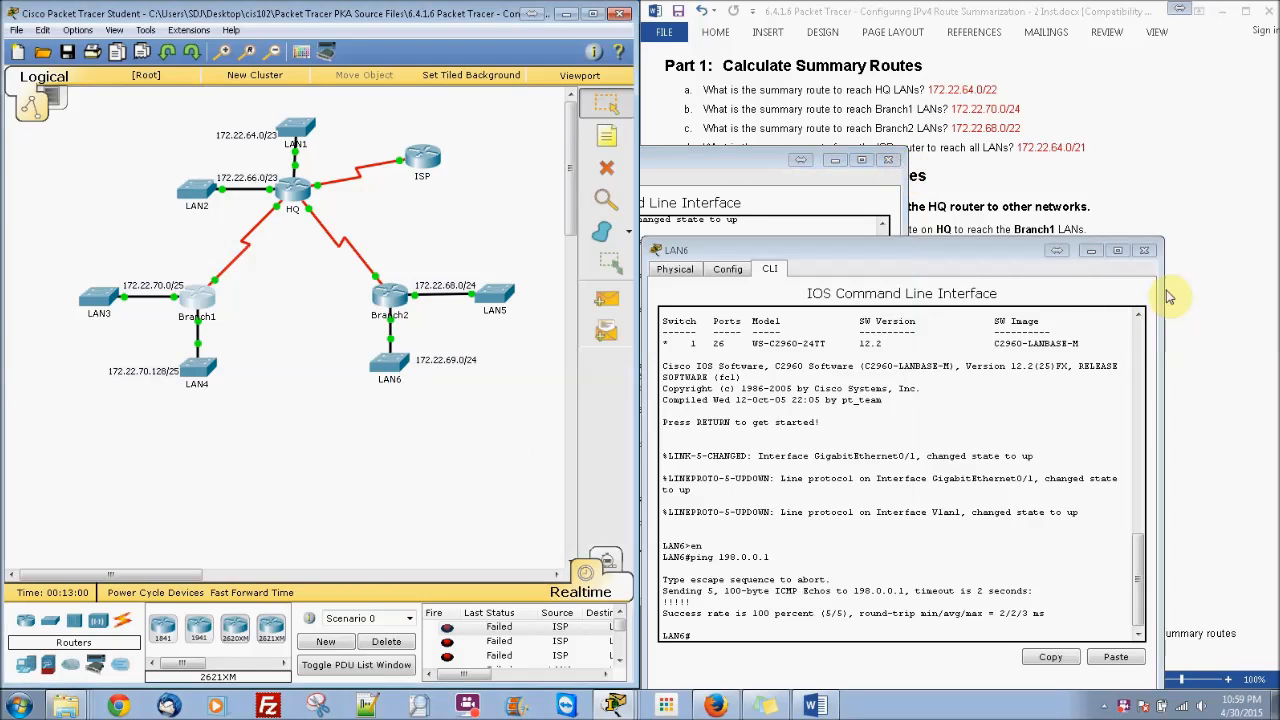
Step: Close the LAN6 and Branch2 consoles and check the activity results, showing 7/7 completion
left_click(1146, 251)
left_click(857, 217)
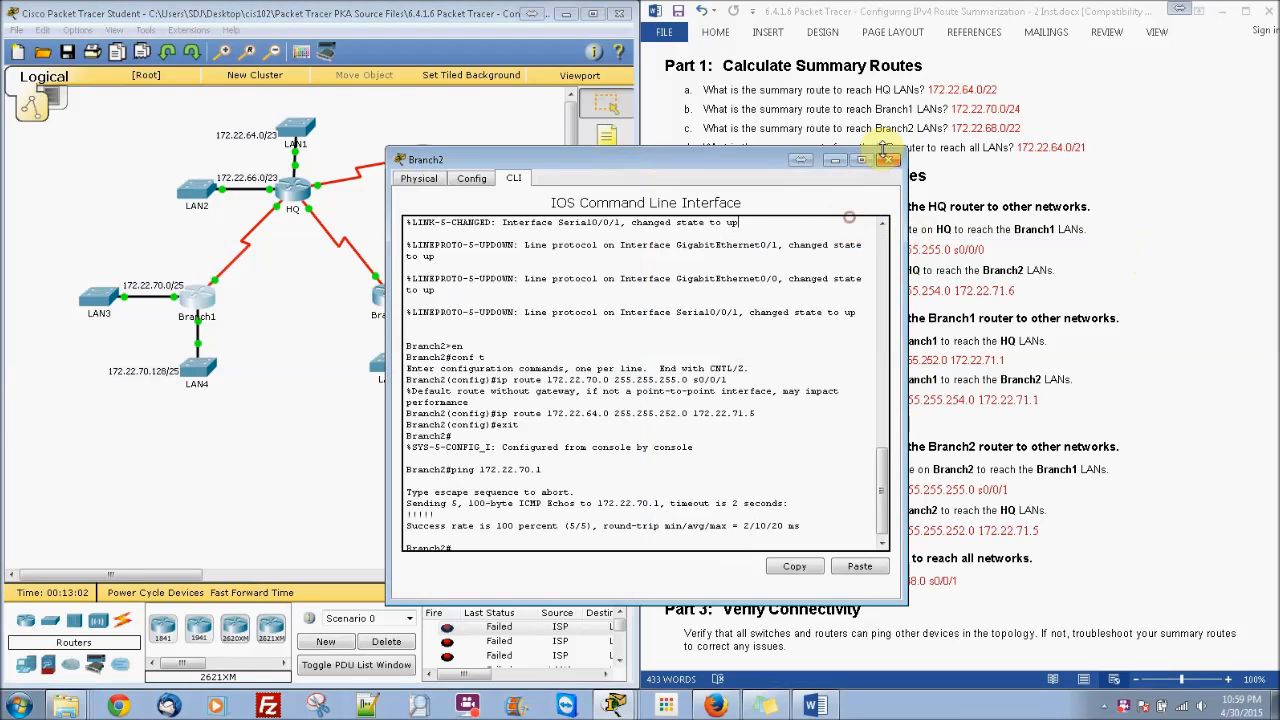
left_click(891, 162)
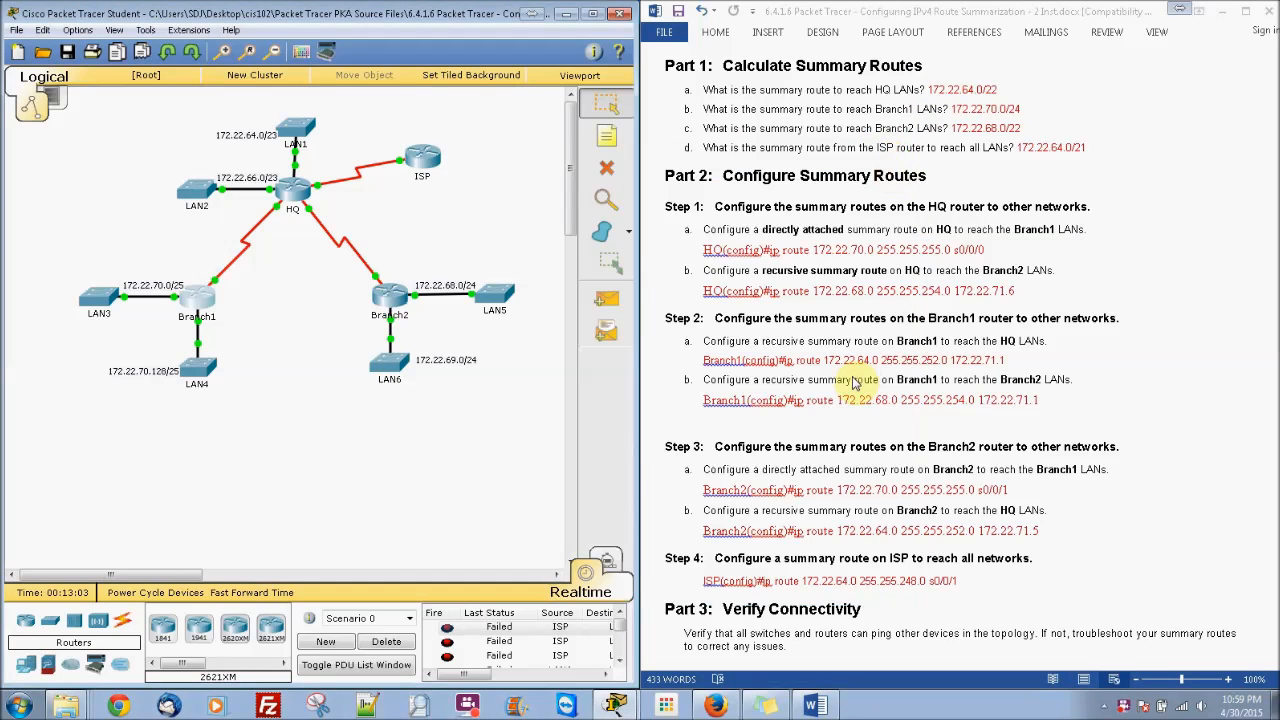
left_click(615, 706)
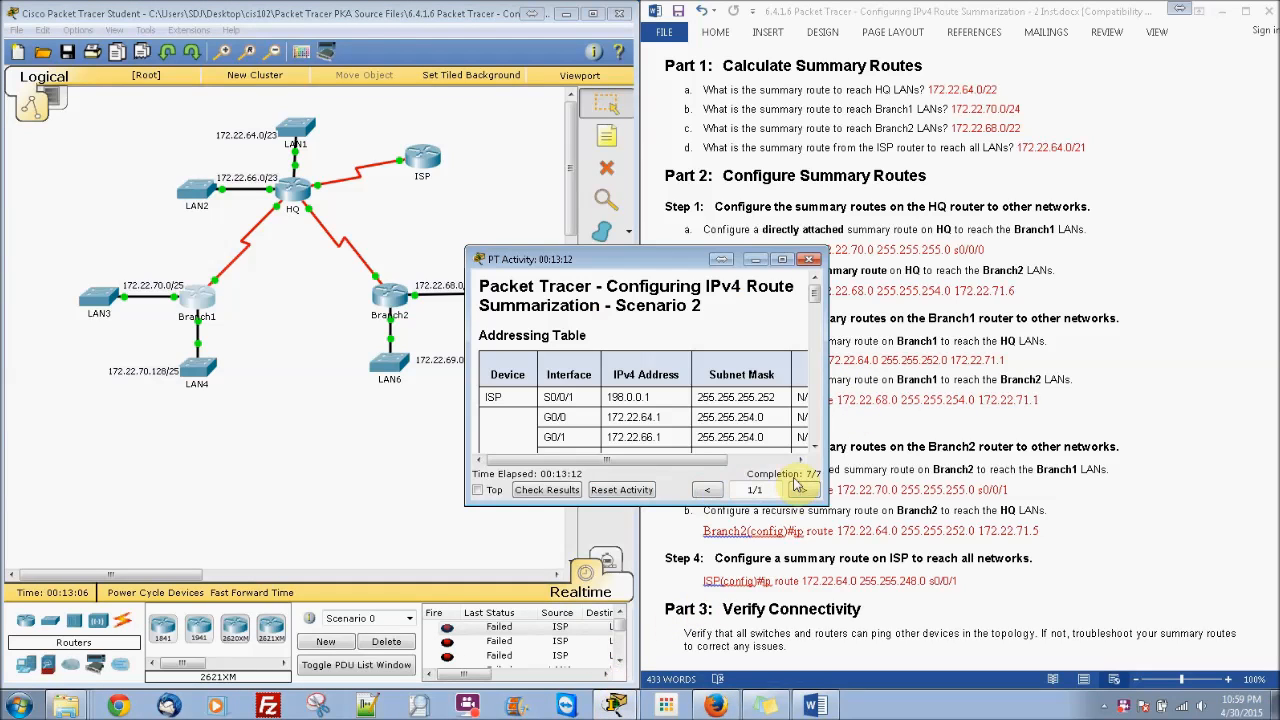
left_click(562, 490)
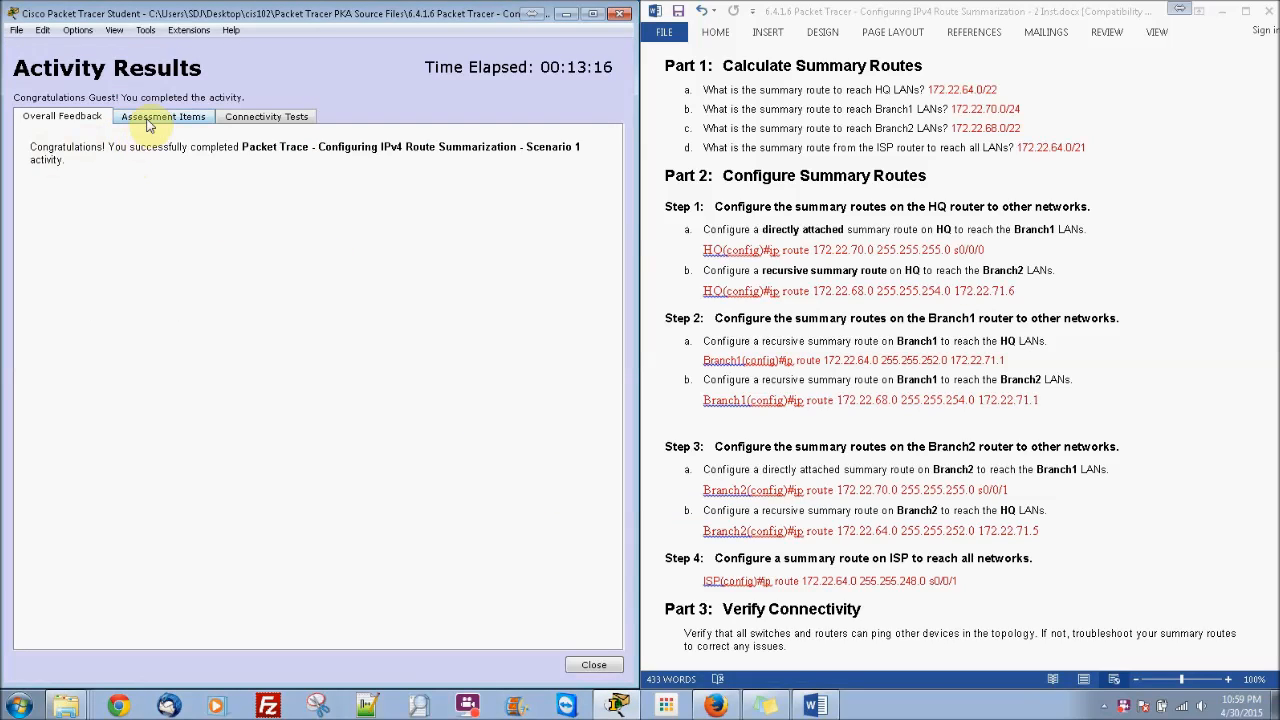